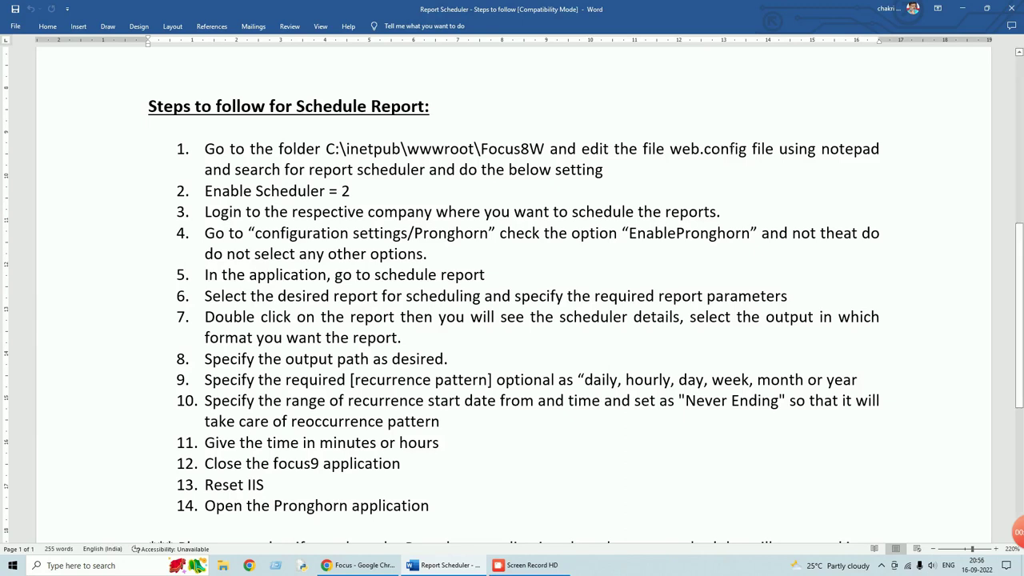
- After reading the 14 scheduling steps in Word, open a File Explorer window on This PC
click(224, 565)
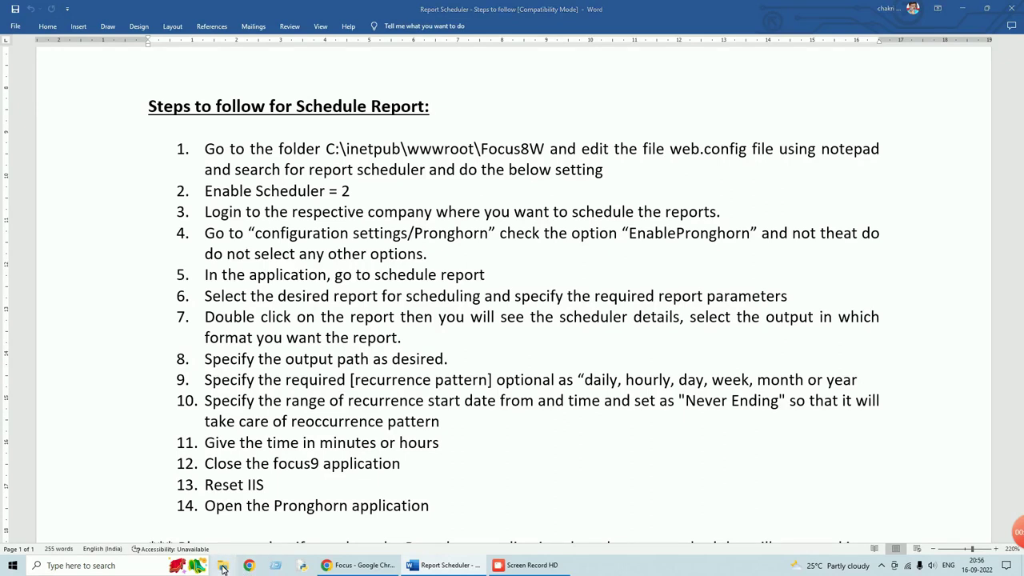
- Browse to C:\inetpub\wwwroot\Focus8W and check the Web config file's file type in Properties
double_click(159, 159)
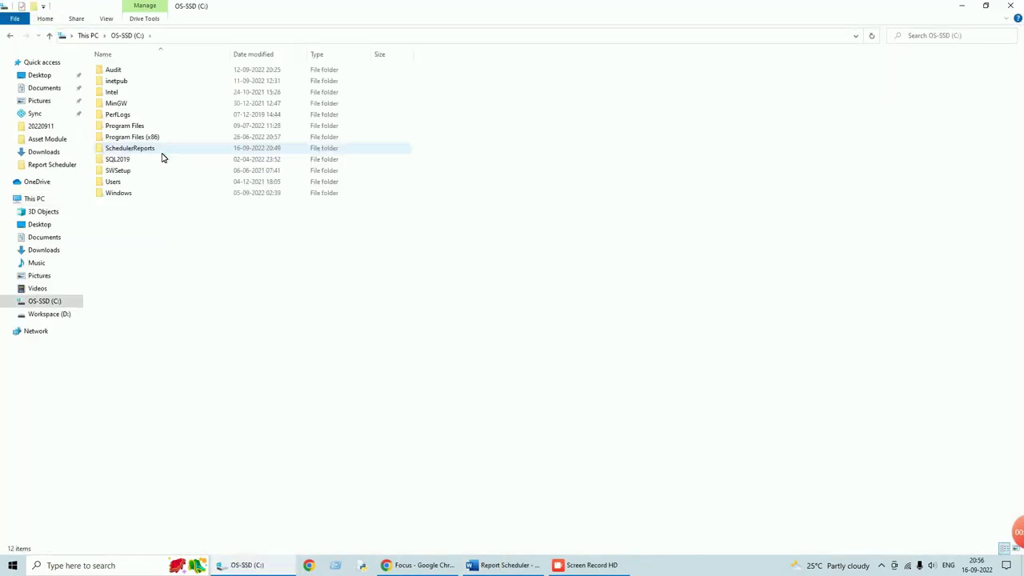
double_click(122, 80)
click(127, 115)
double_click(126, 115)
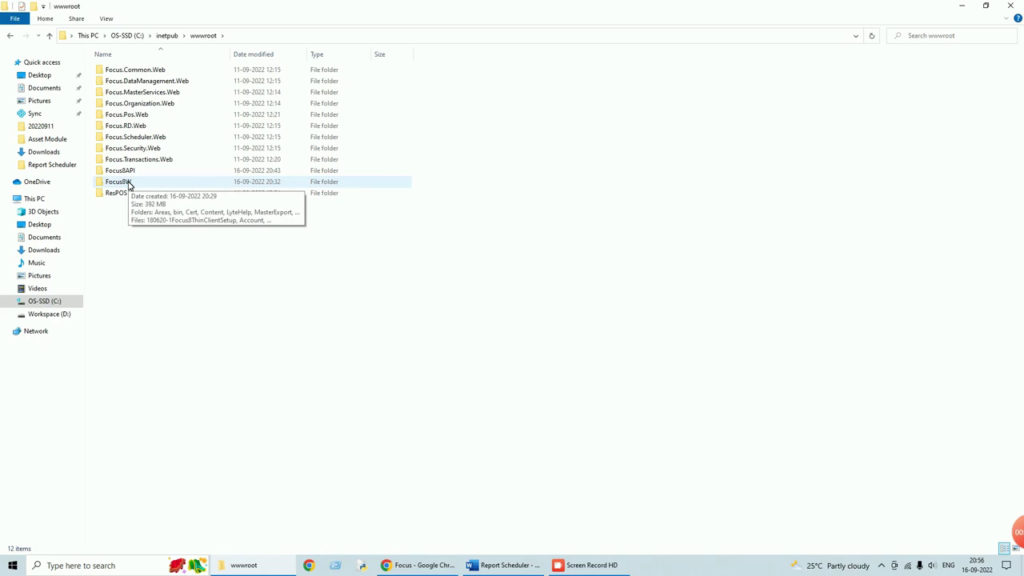
double_click(128, 184)
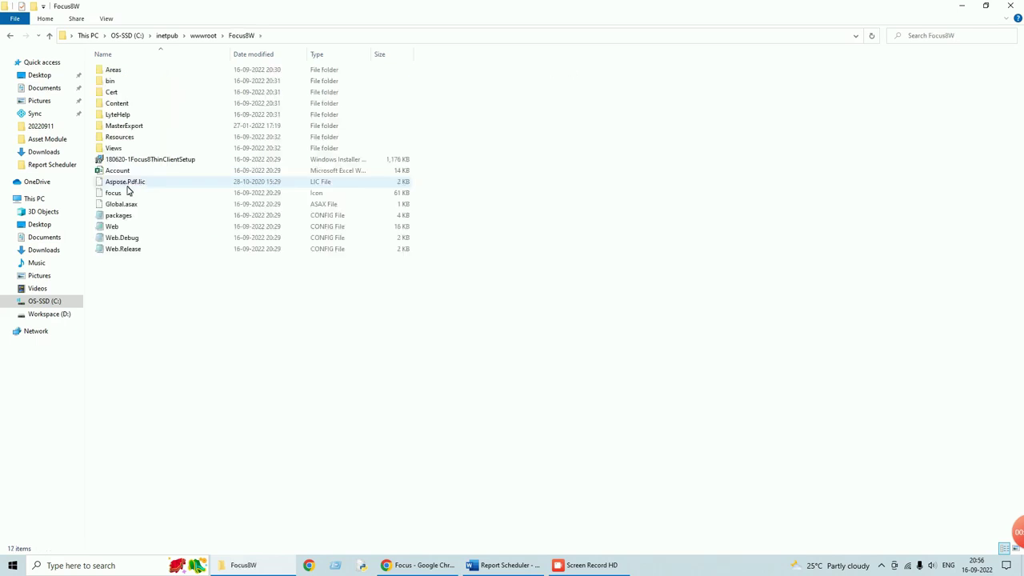
click(114, 229)
right_click(116, 229)
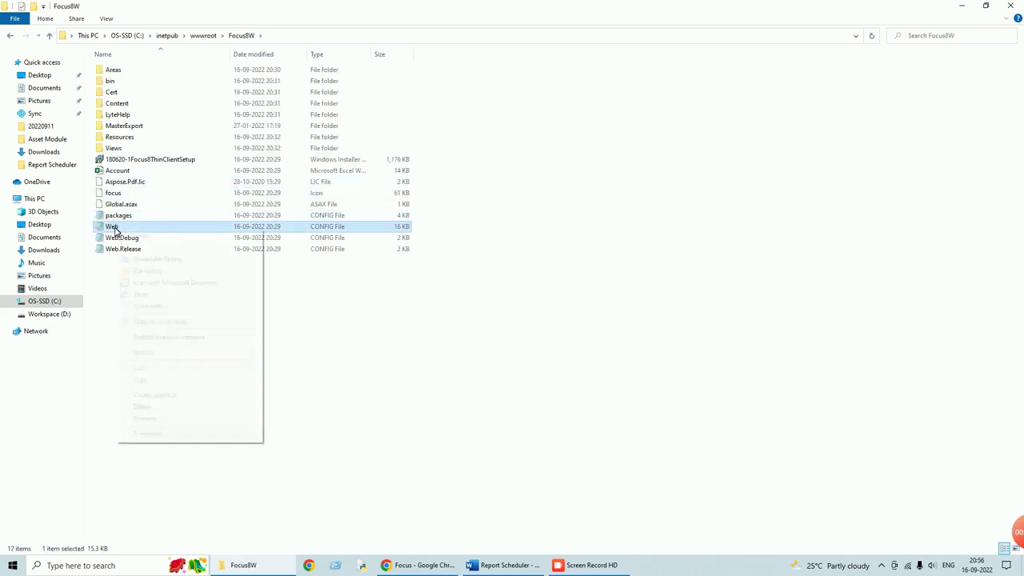
click(164, 434)
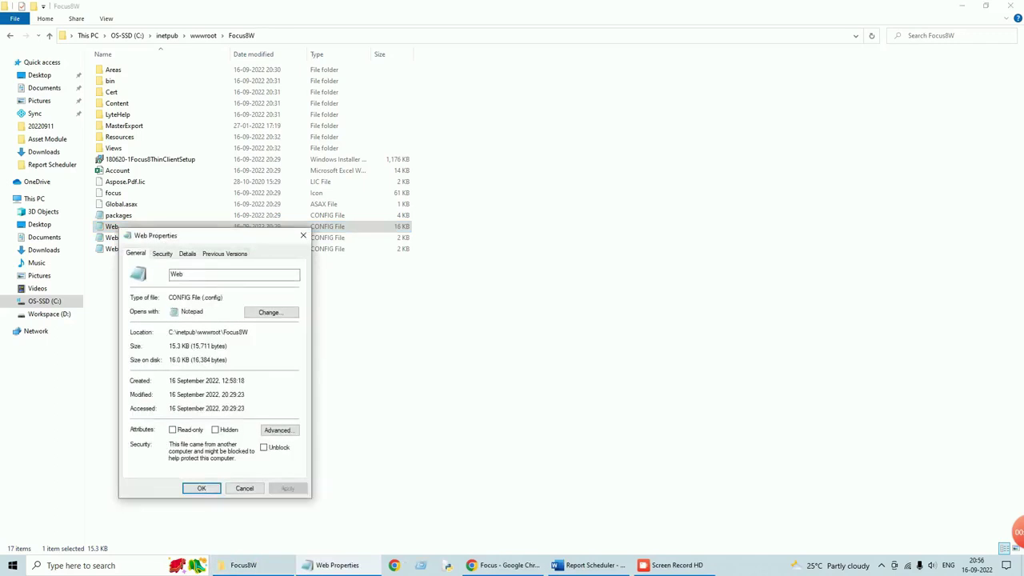
drag(224, 297, 169, 298)
click(200, 490)
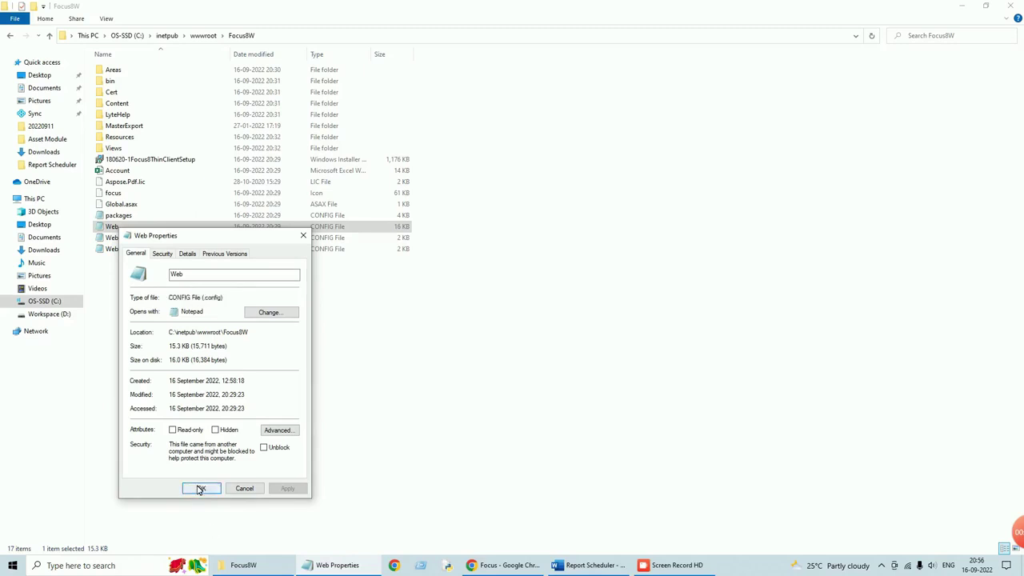
- Open Web.config in Notepad, making Notepad the default app for .config files
right_click(112, 227)
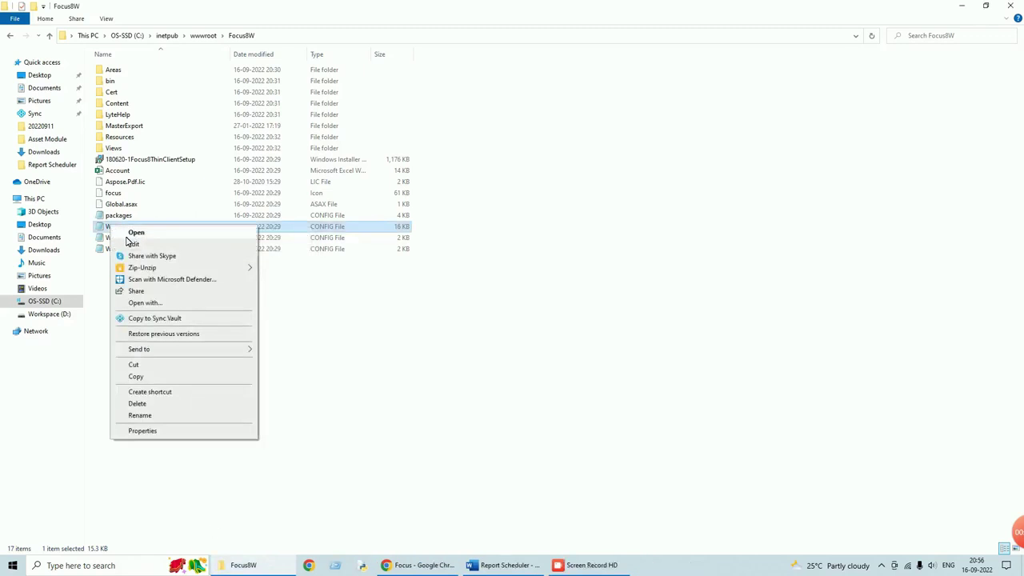
click(191, 304)
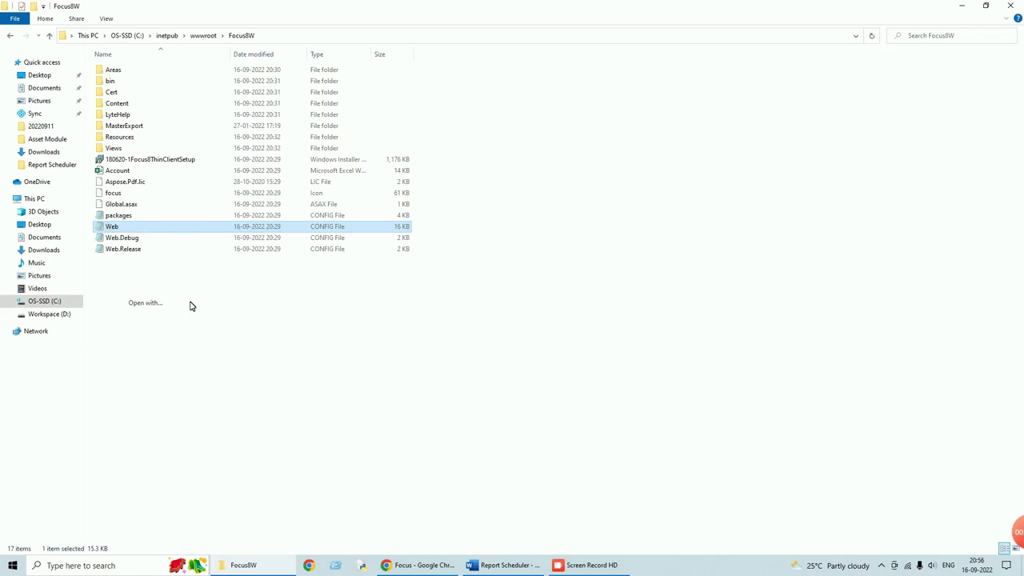
click(463, 276)
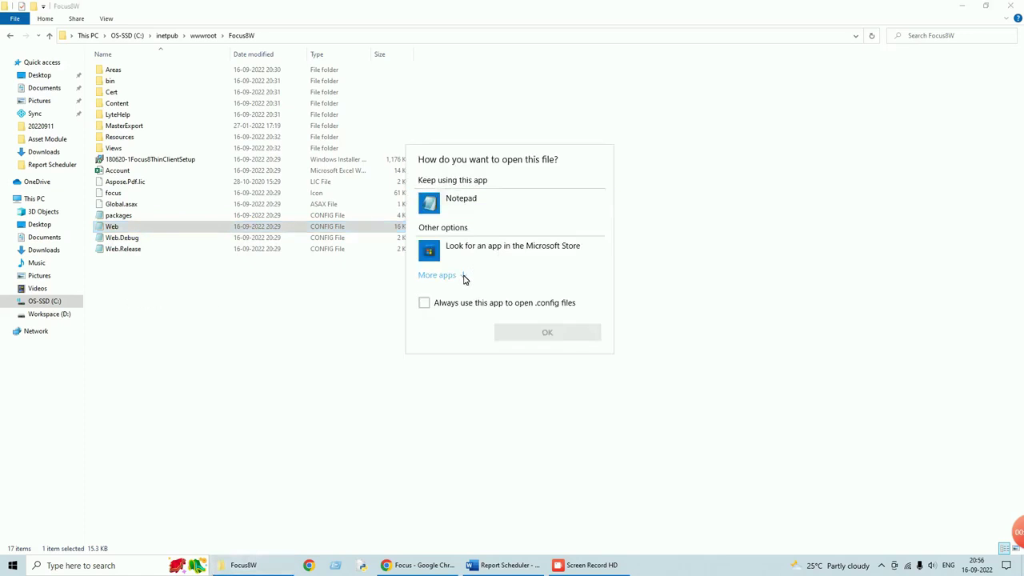
click(424, 371)
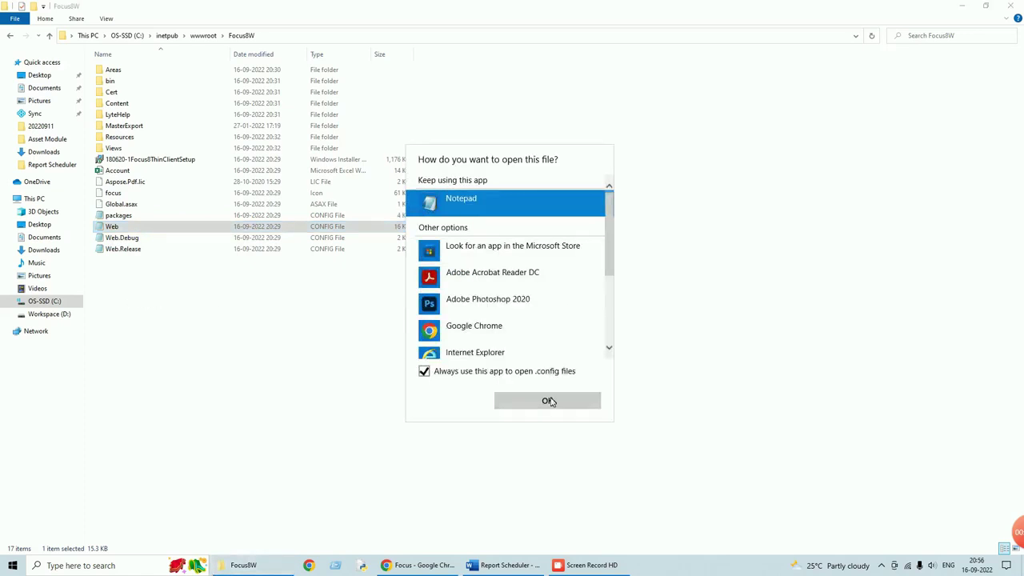
click(554, 405)
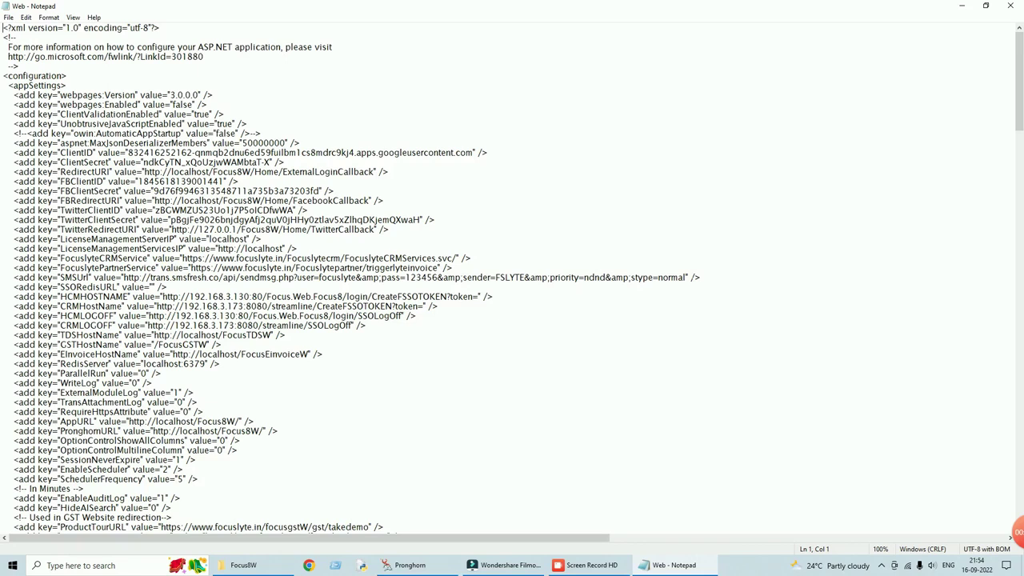
- Find EnableScheduler in Web.config and confirm its value is 2
key(ctrl+f)
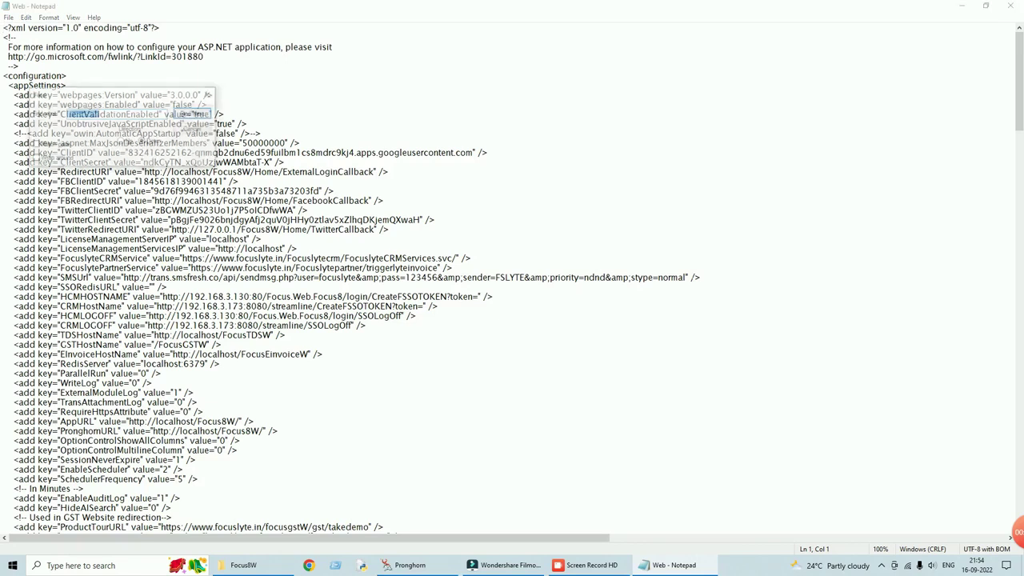
key(Right)
text(duler)
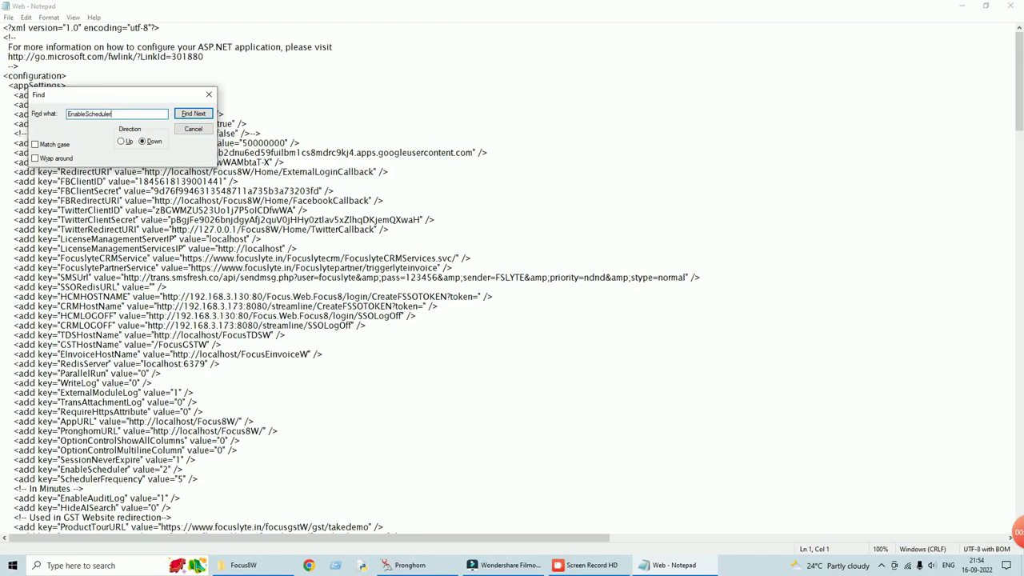
click(191, 114)
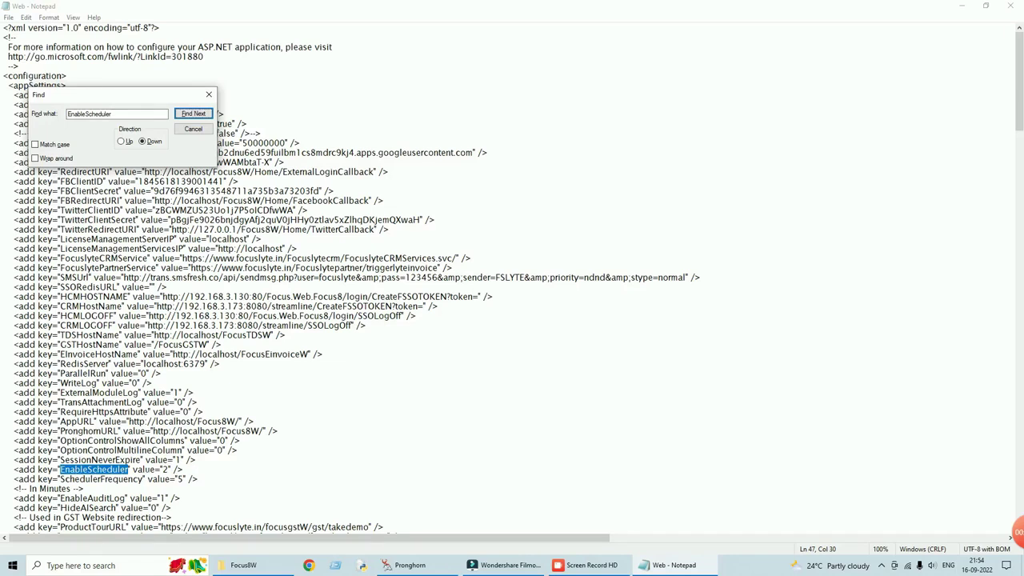
drag(169, 470, 163, 470)
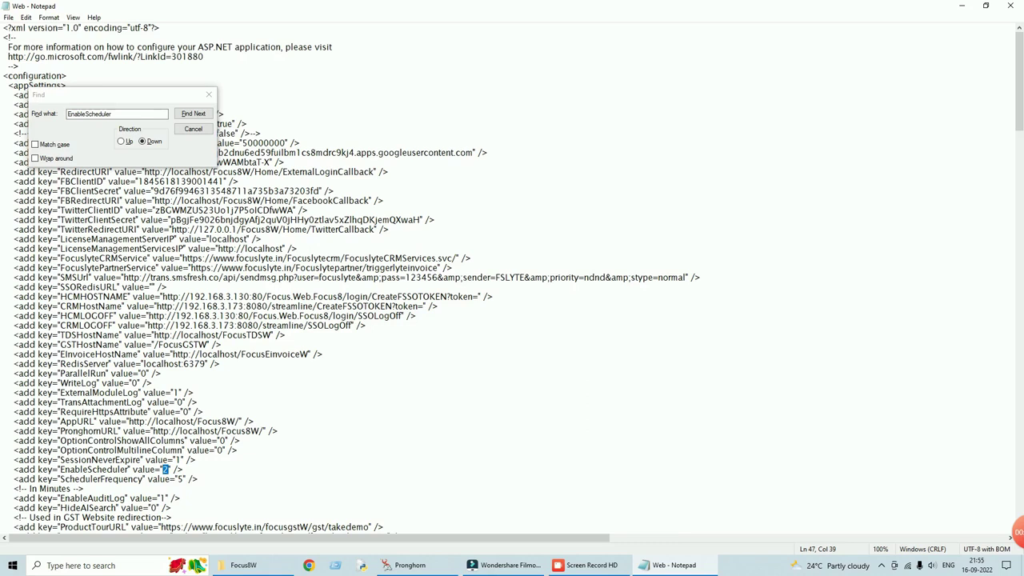
click(256, 422)
click(194, 130)
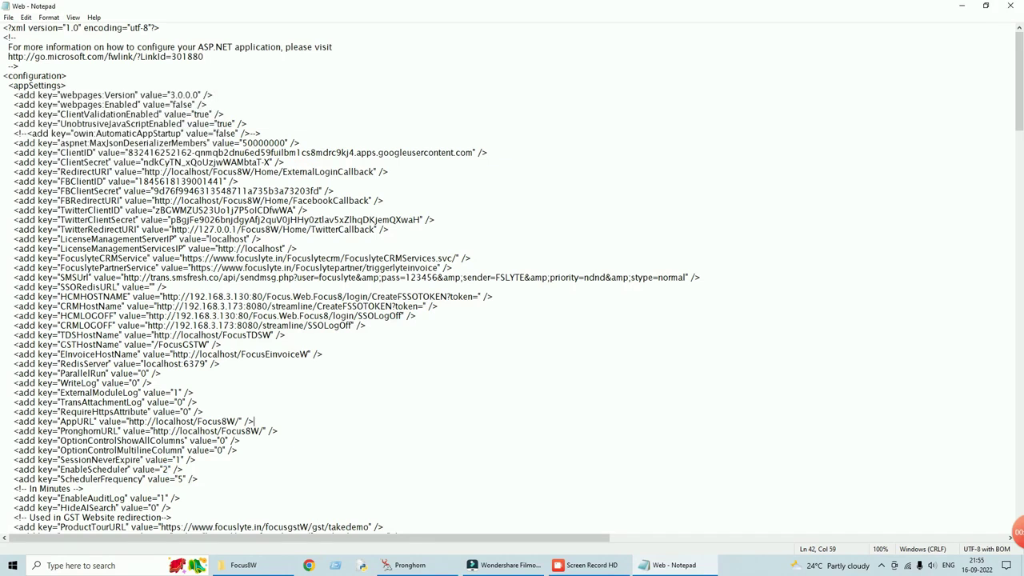
- Save Web.config and close the Notepad window
click(8, 18)
click(24, 65)
click(1013, 6)
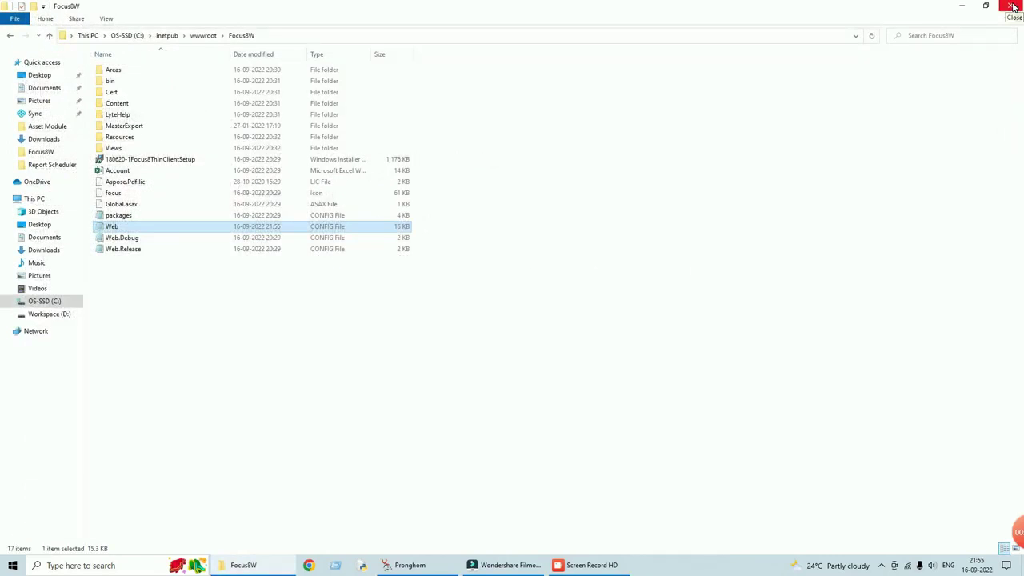
click(1012, 6)
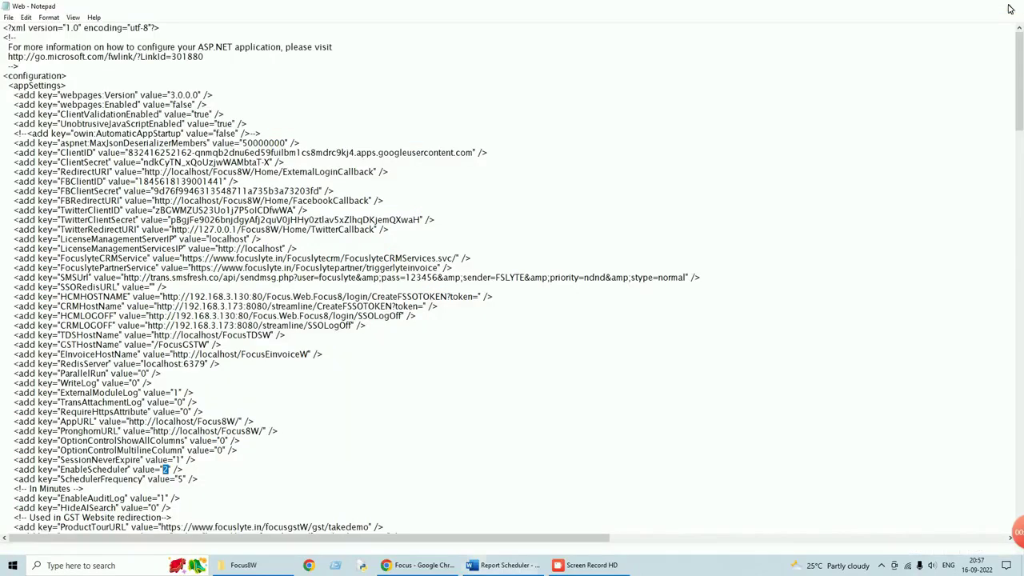
click(1009, 8)
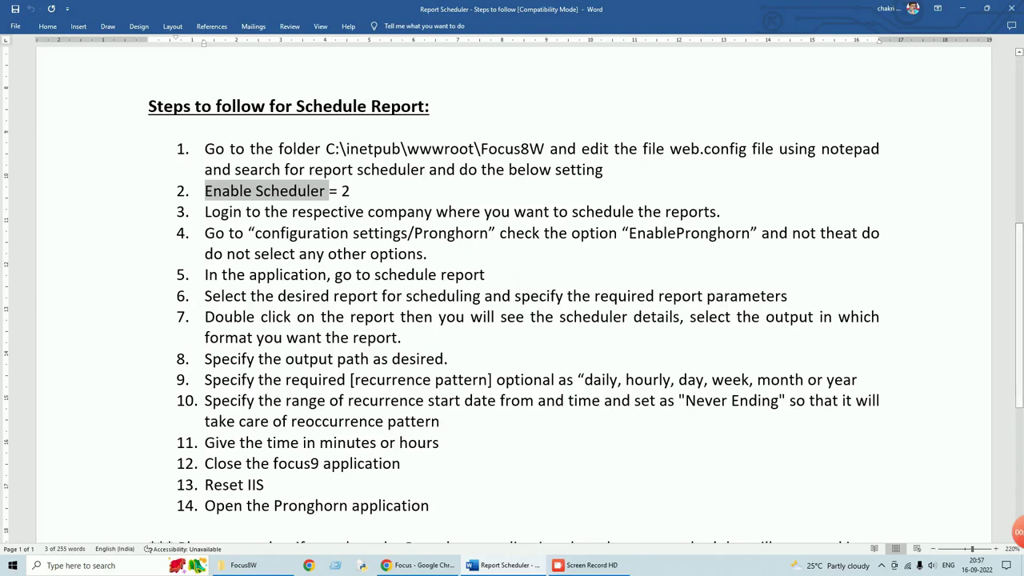
- On the Focus login page, choose company Demo - Report Scheduler [060]
click(396, 567)
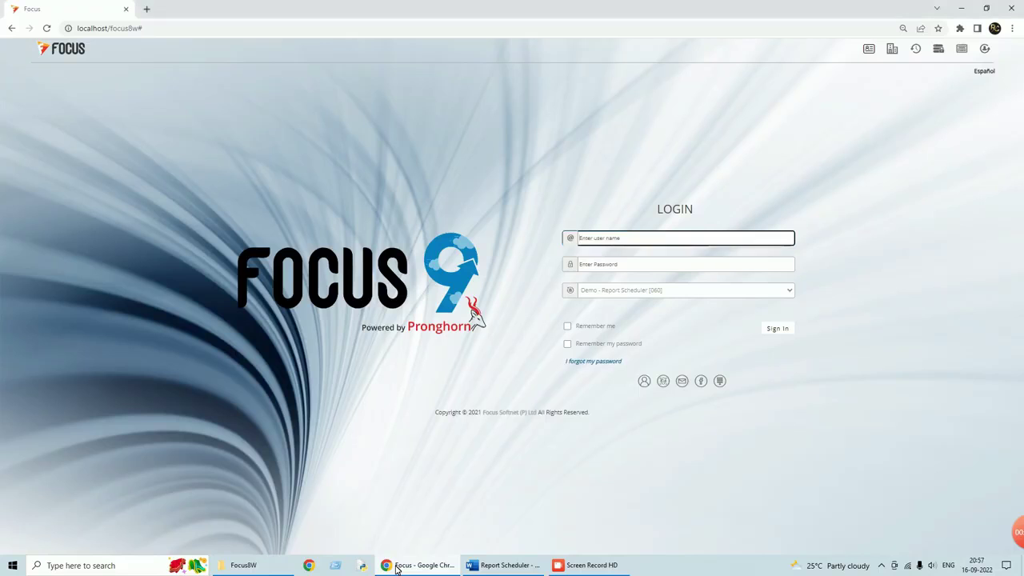
click(673, 290)
click(628, 349)
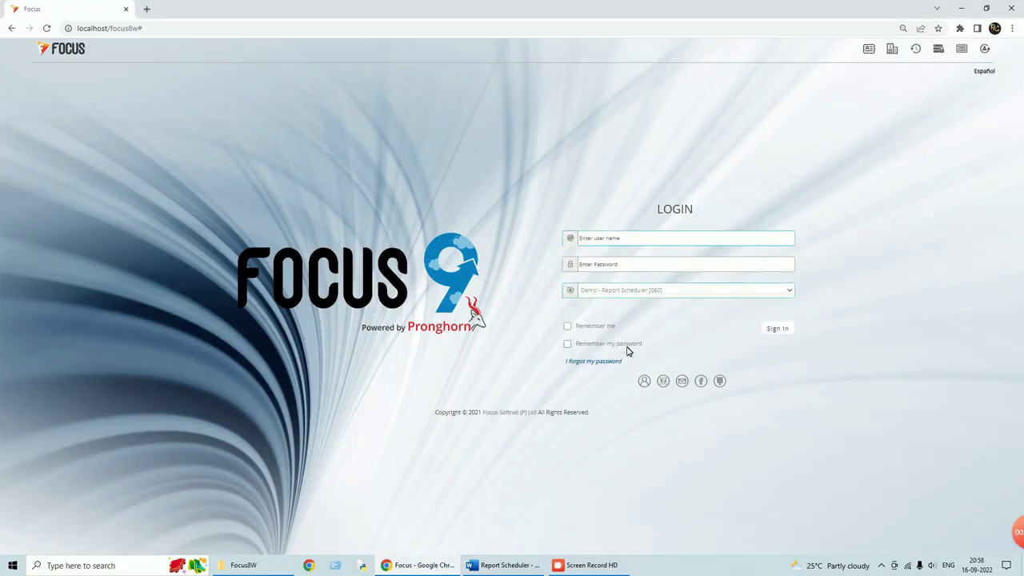
- Enter the user name and password, sign in, and return to Focus after checking the steps
click(622, 239)
text(su)
key(Tab)
text(s)
click(780, 329)
click(530, 571)
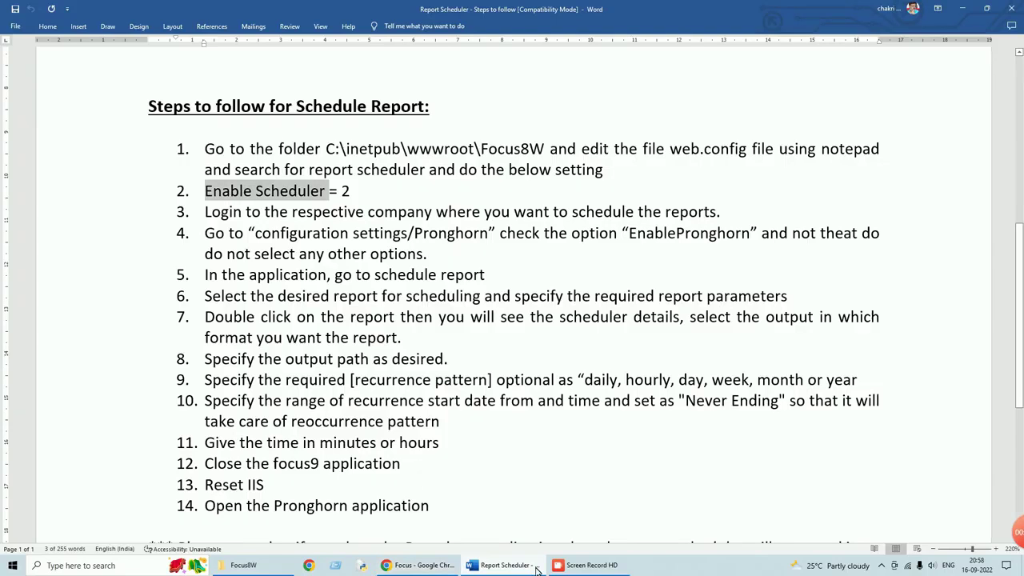
click(453, 572)
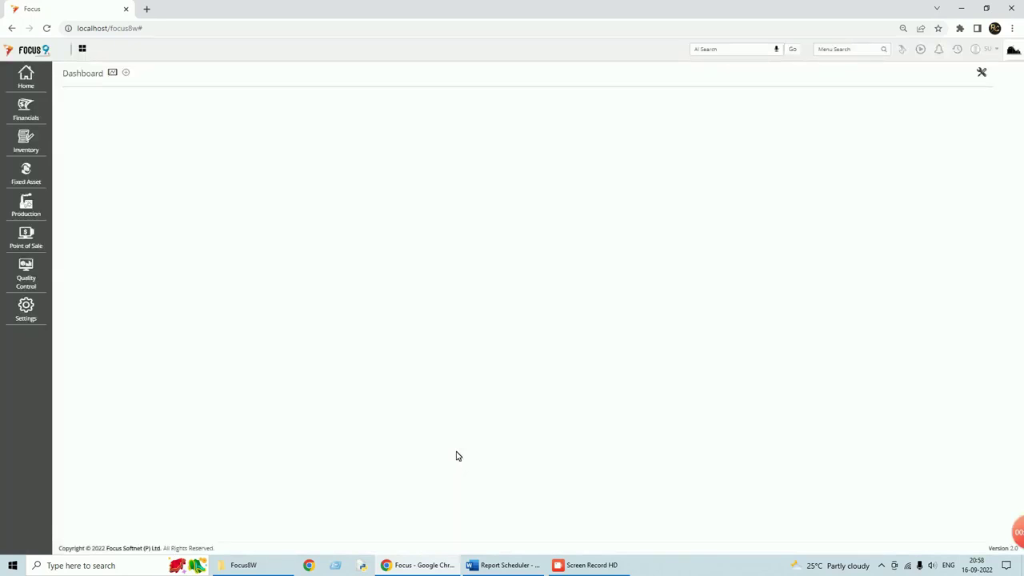
- Open the Configure Transactions settings screen from the settings menu
click(21, 314)
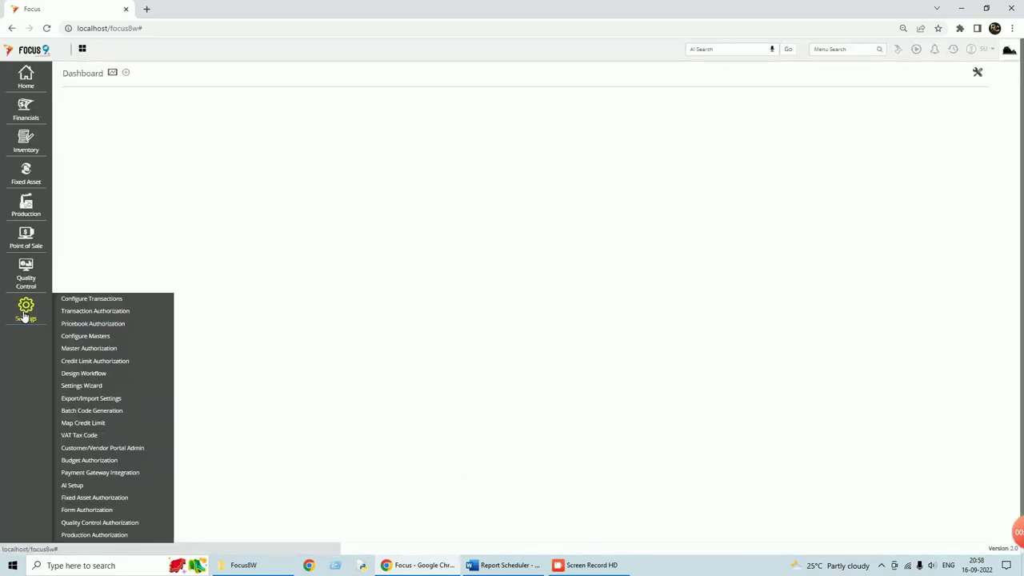
scroll(66, 336, down, 1)
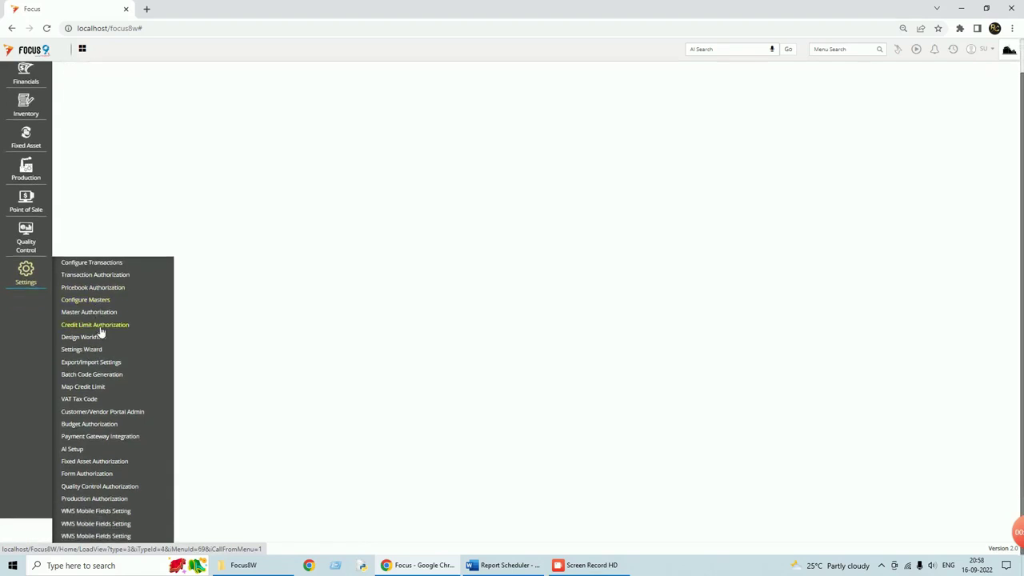
click(109, 265)
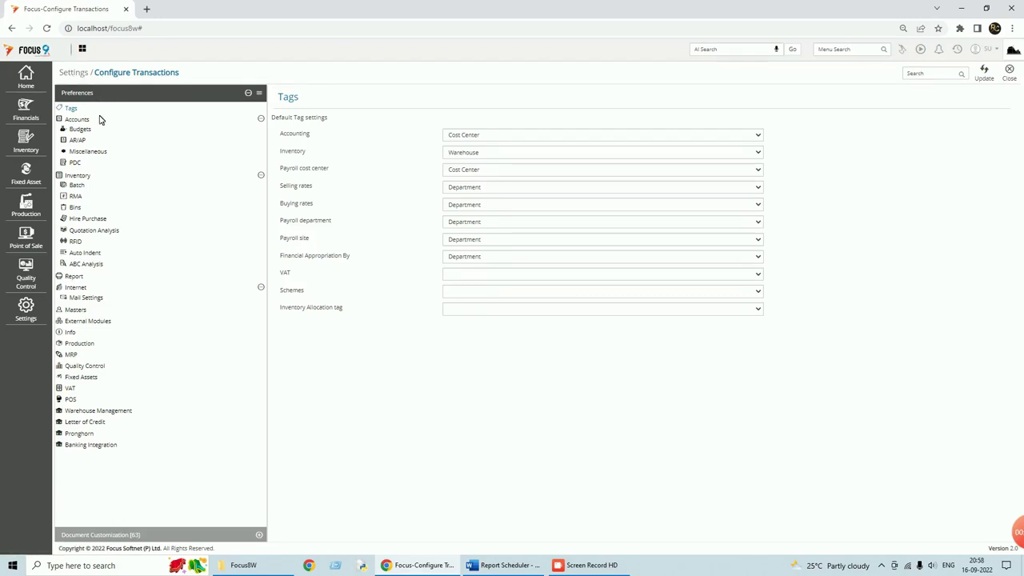
- Tick Enable Pronghorn under Pronghorn settings and save the update
click(79, 433)
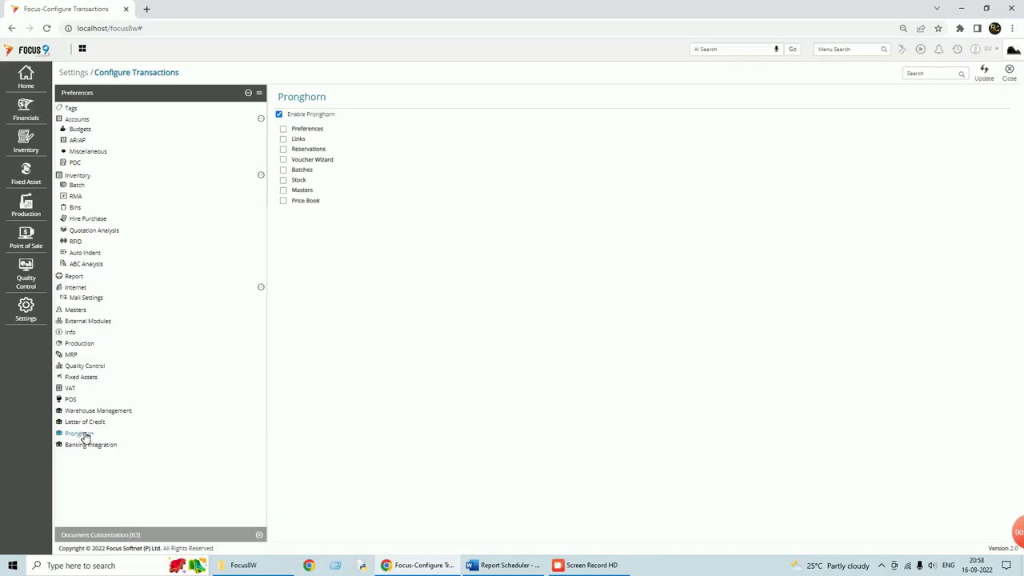
click(279, 115)
click(280, 116)
click(984, 77)
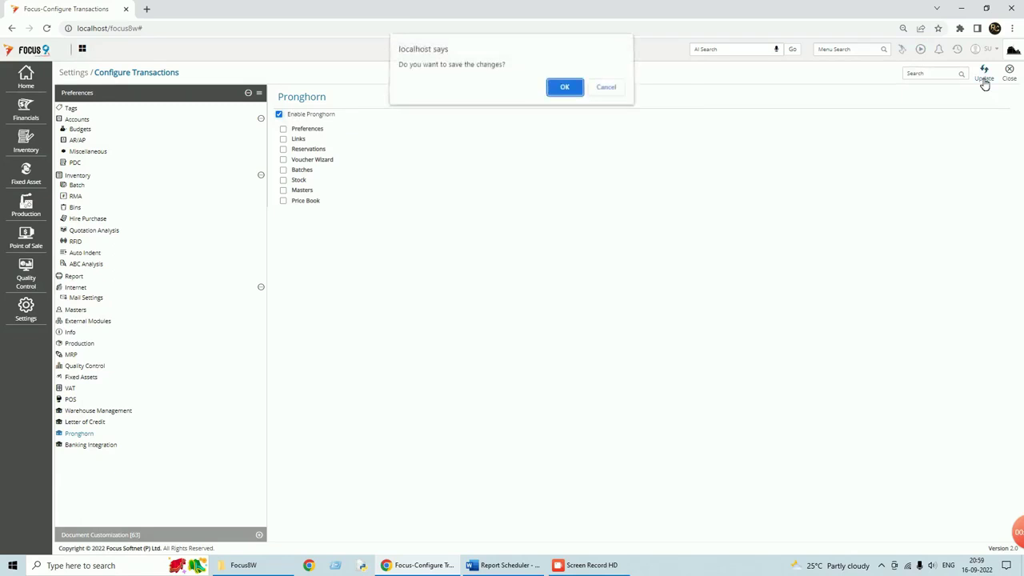
click(565, 90)
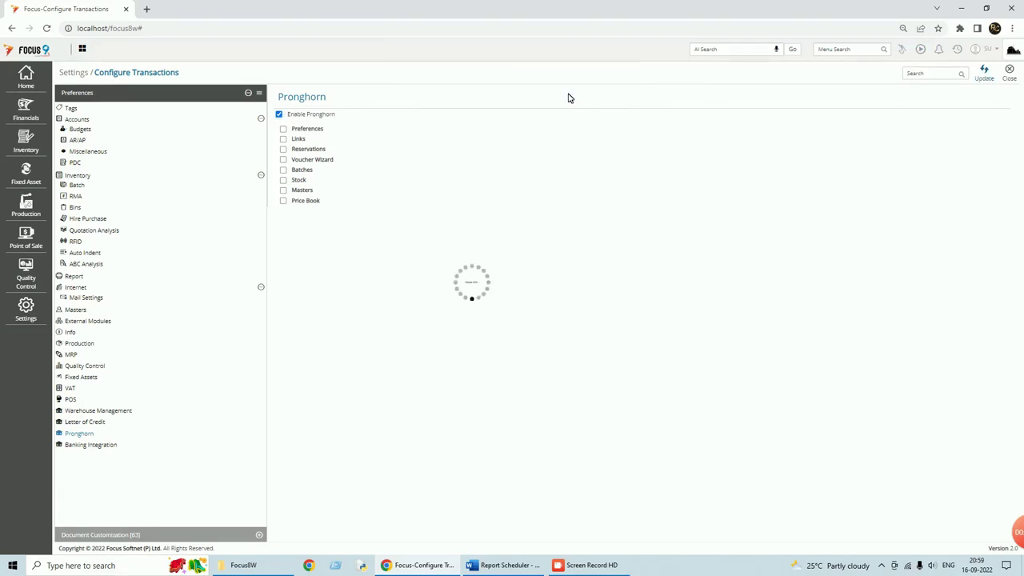
click(522, 571)
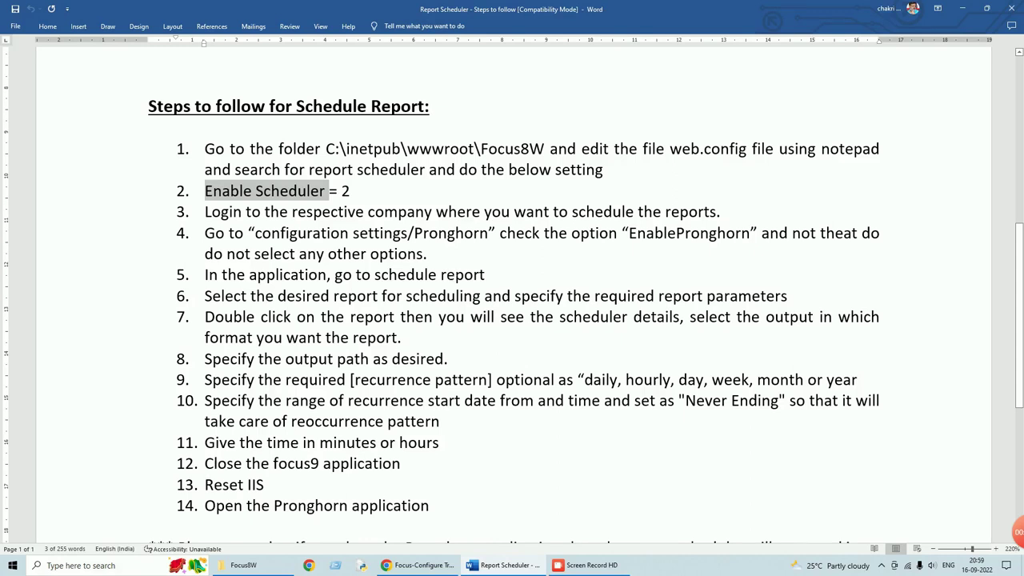
- Close Configure Transactions and open Schedule Report through a 'sche' menu search
click(962, 9)
click(1008, 71)
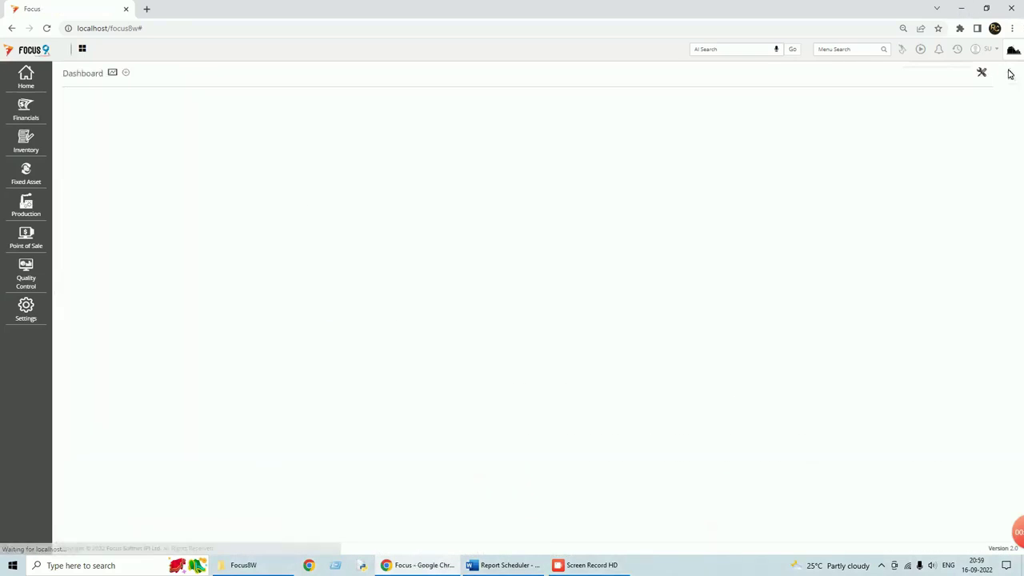
click(848, 50)
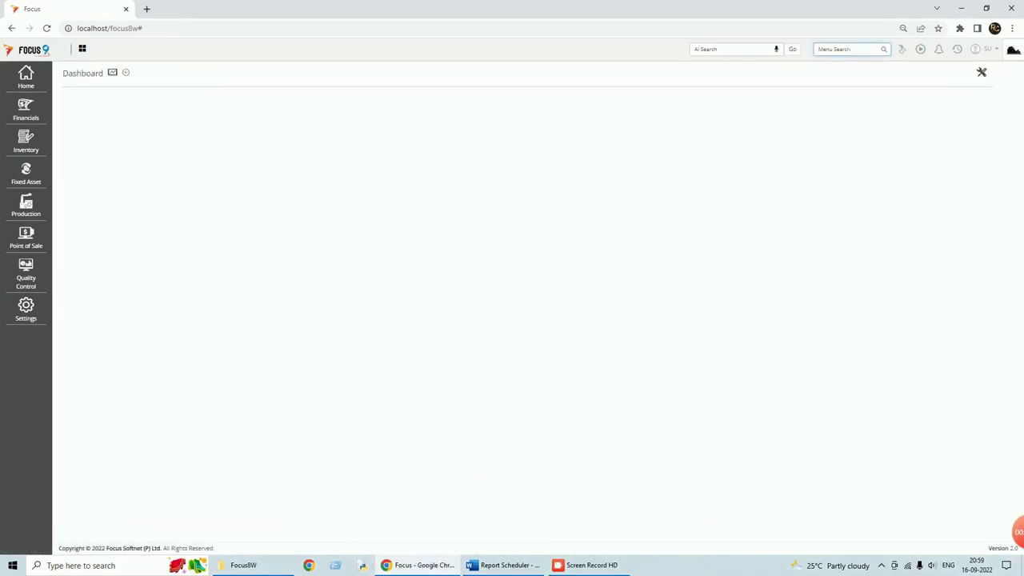
text(sche)
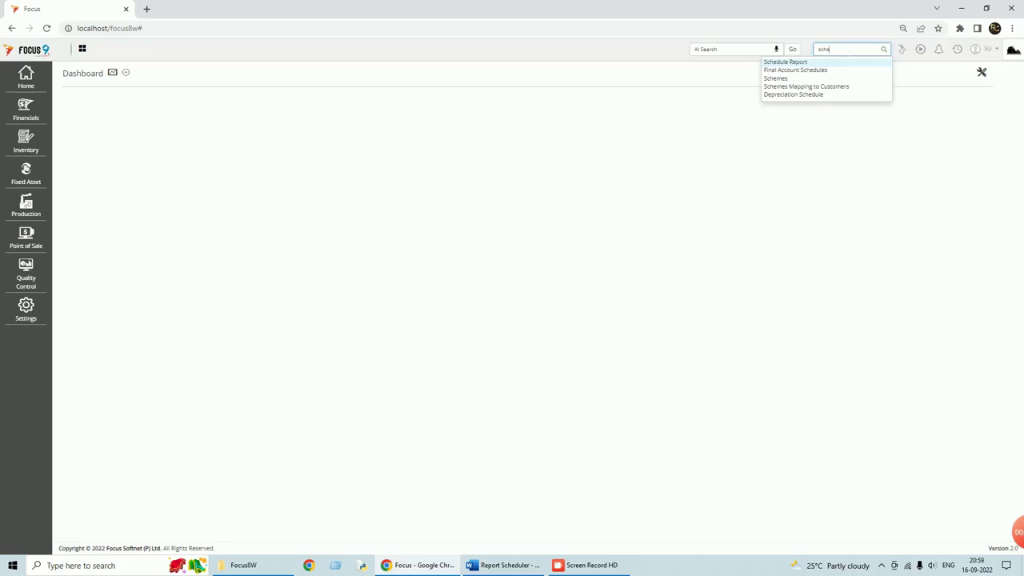
click(789, 64)
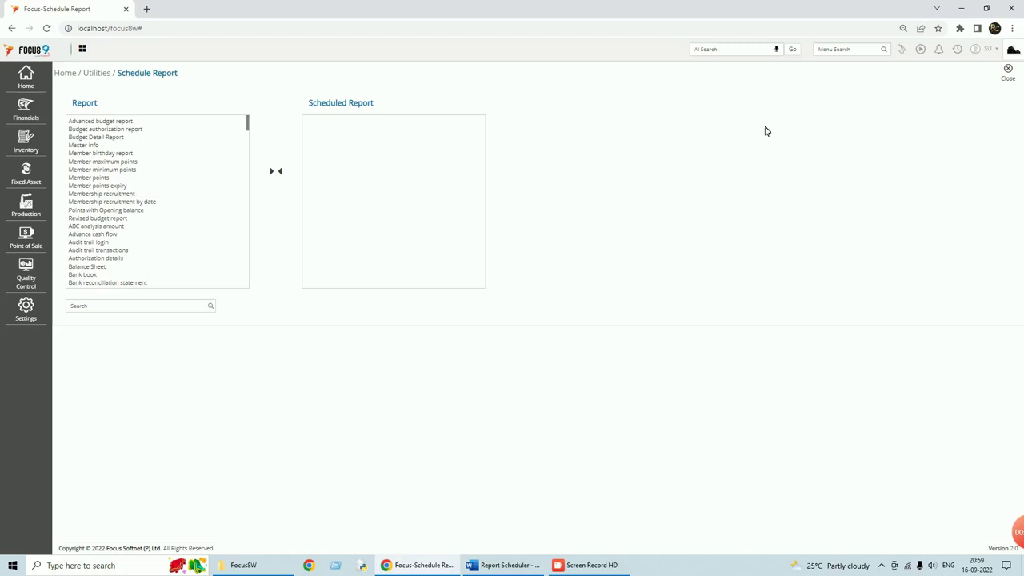
- Search the schedulable report list for 'sales' and browse the results
click(104, 304)
text(sales)
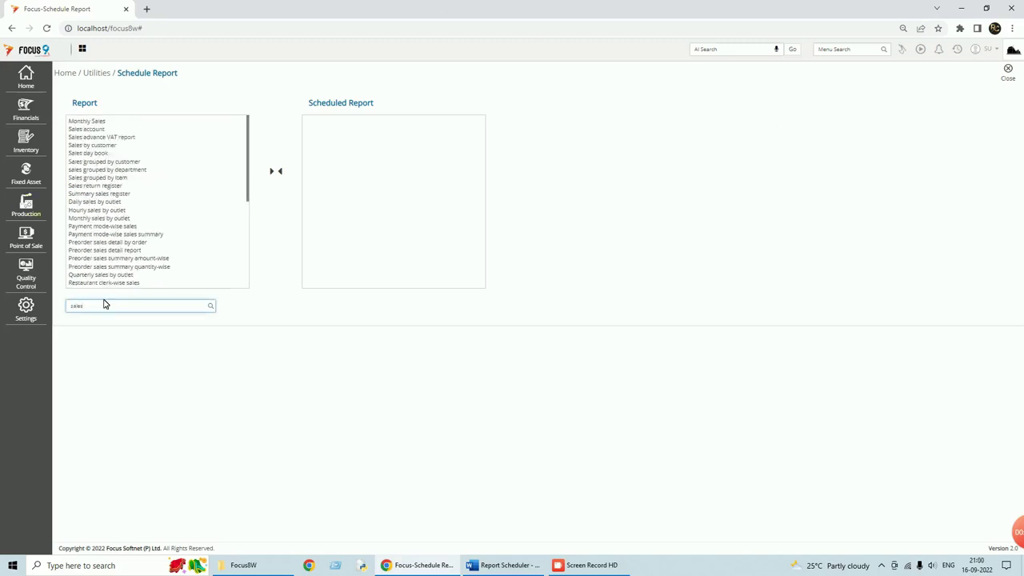
text( s)
key(BackSpace)
key(BackSpace)
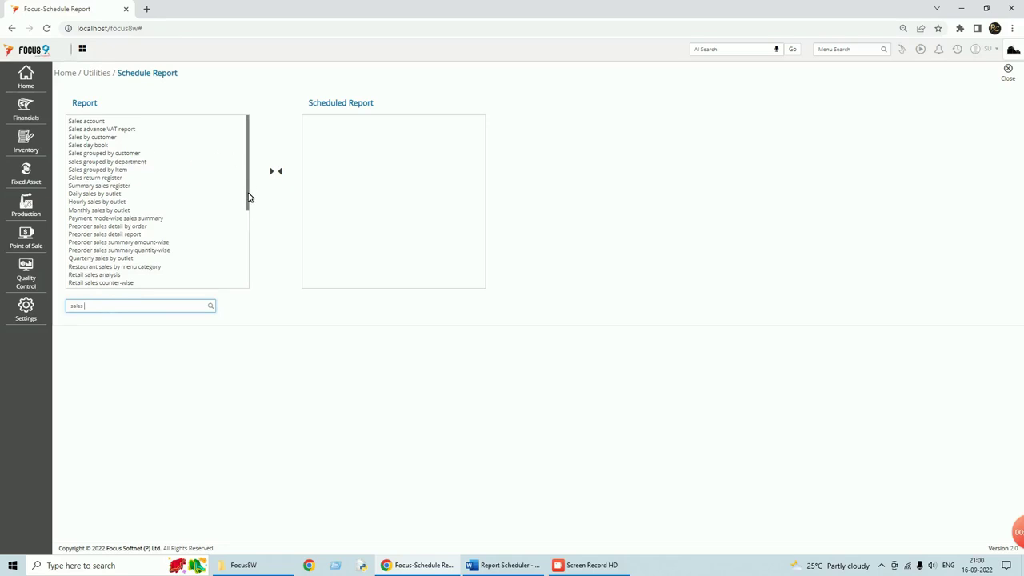
drag(247, 200, 247, 258)
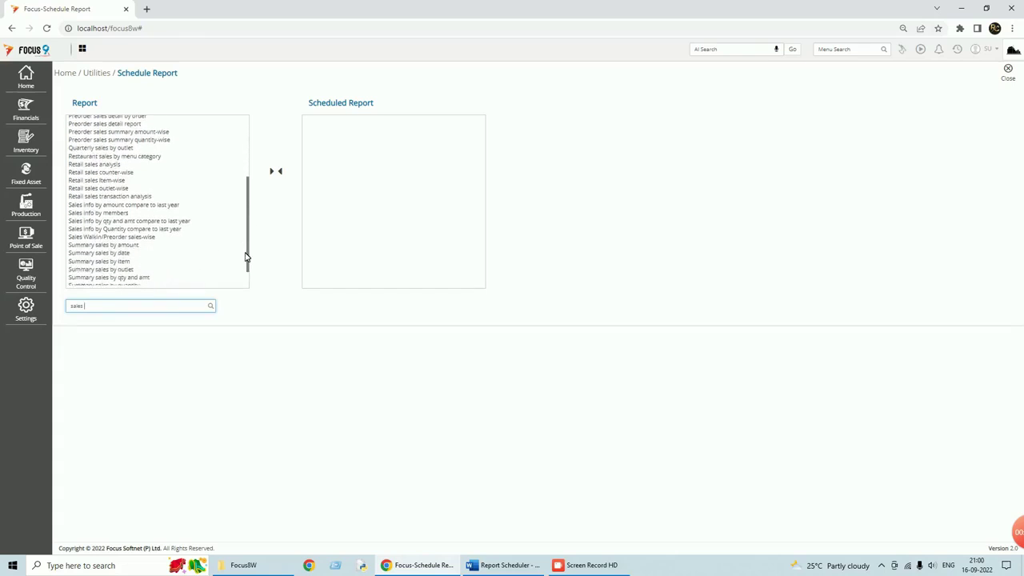
drag(248, 261, 248, 279)
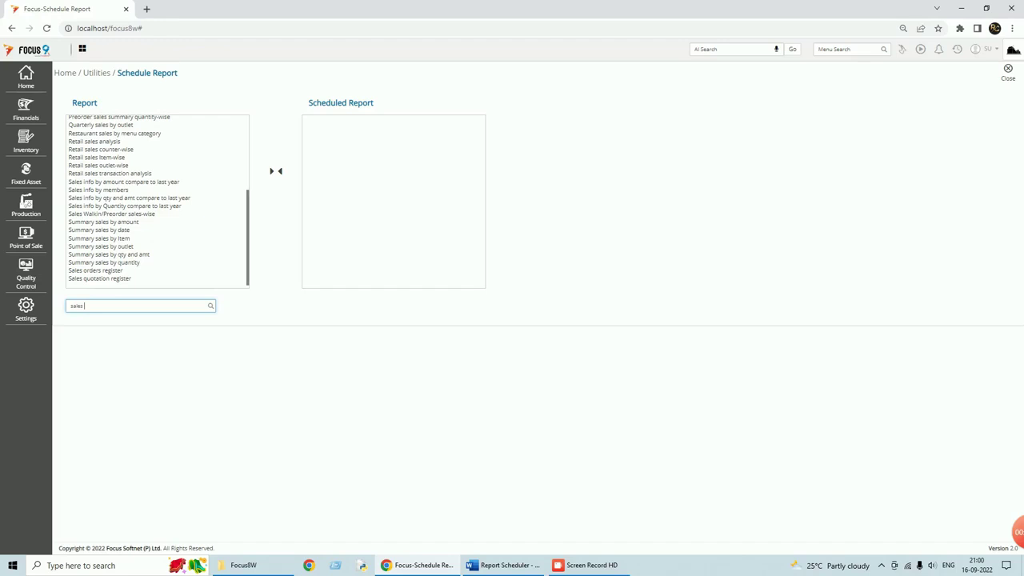
- Narrow the report search to 'summ' and select Summary sales by date
key(ctrl+a)
text(summa)
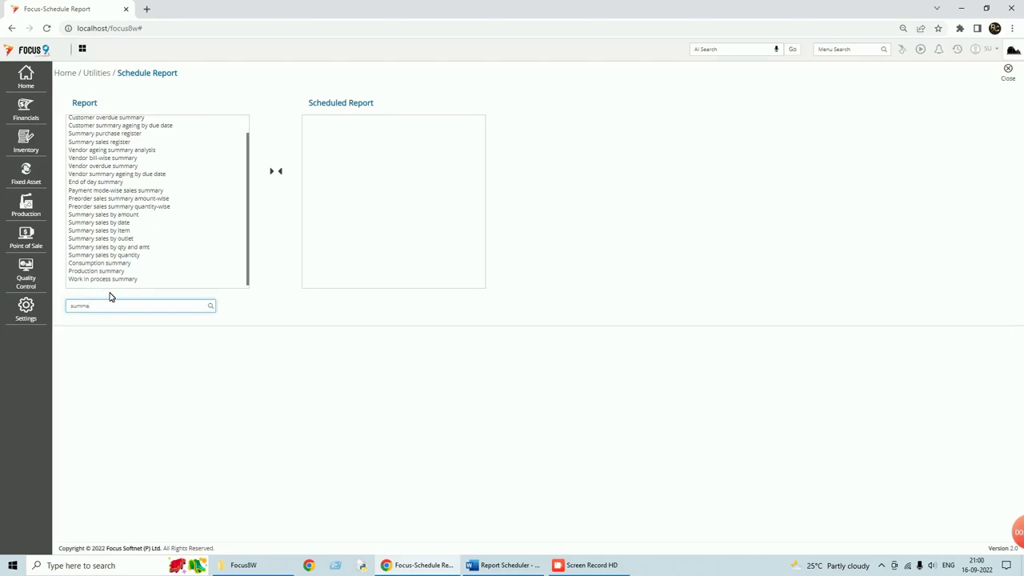
scroll(116, 272, up, 2)
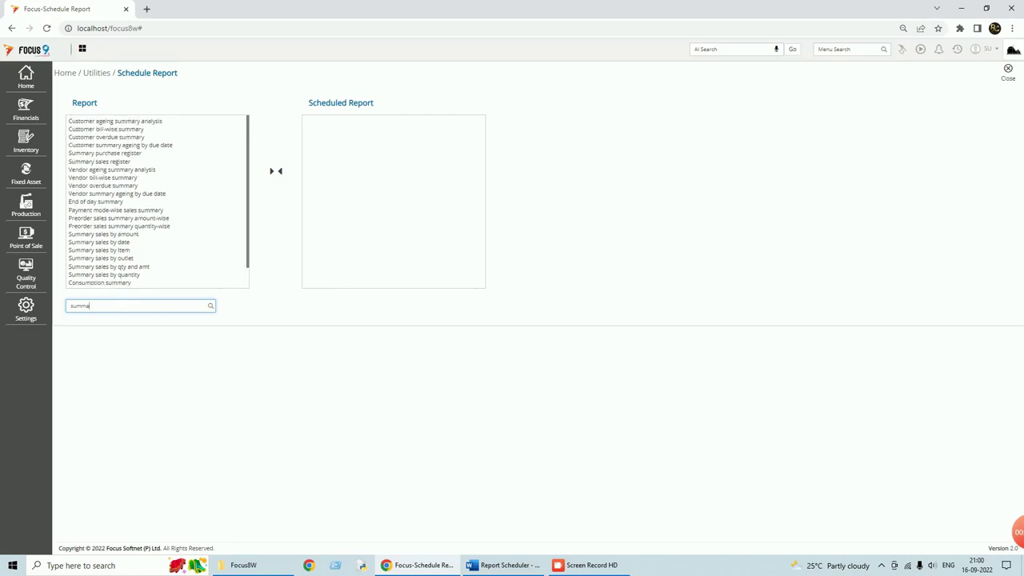
scroll(157, 202, down, 2)
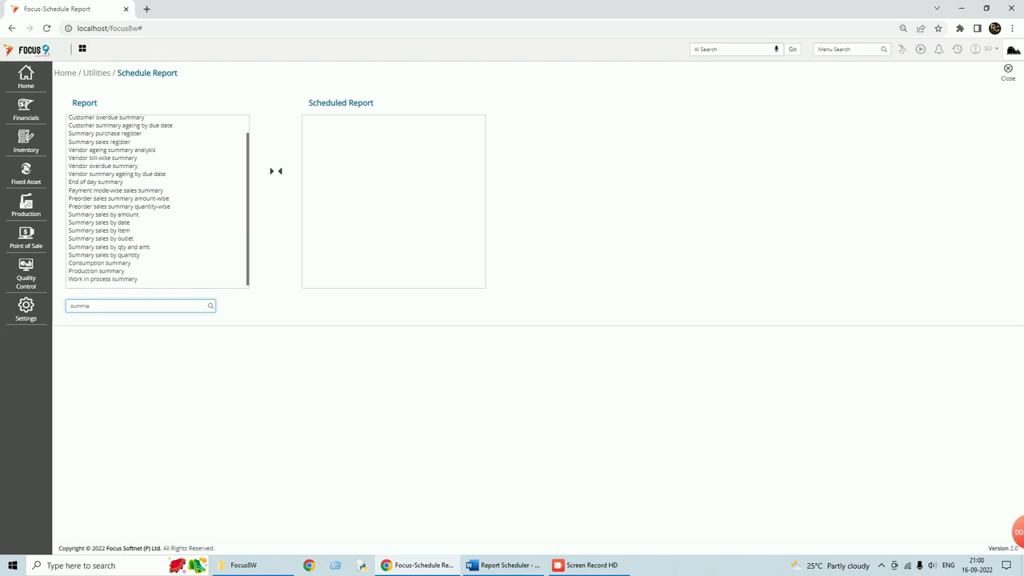
key(BackSpace)
key(BackSpace)
key(BackSpace)
key(BackSpace)
key(BackSpace)
text(sales su)
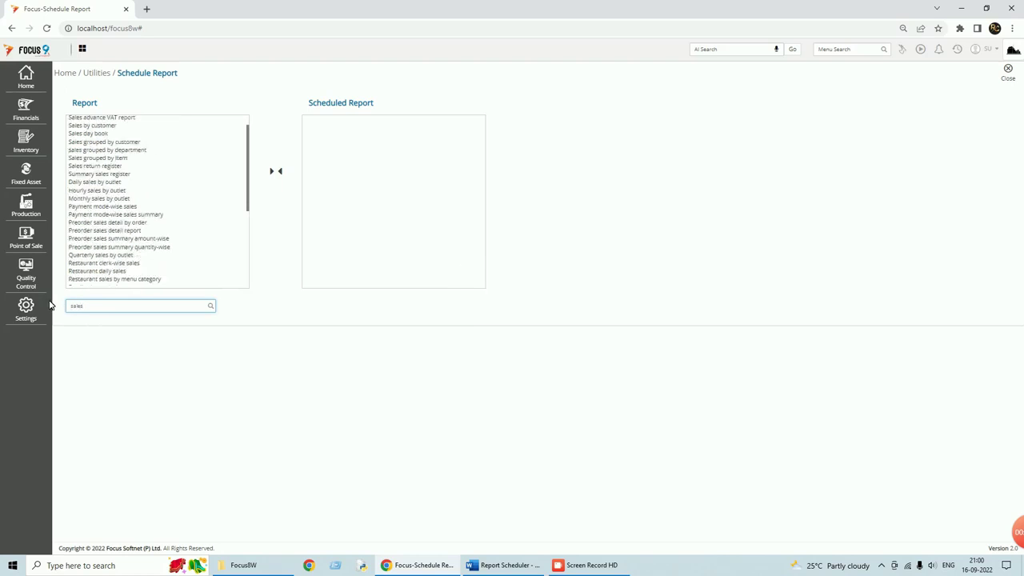
key(BackSpace)
key(BackSpace)
key(BackSpace)
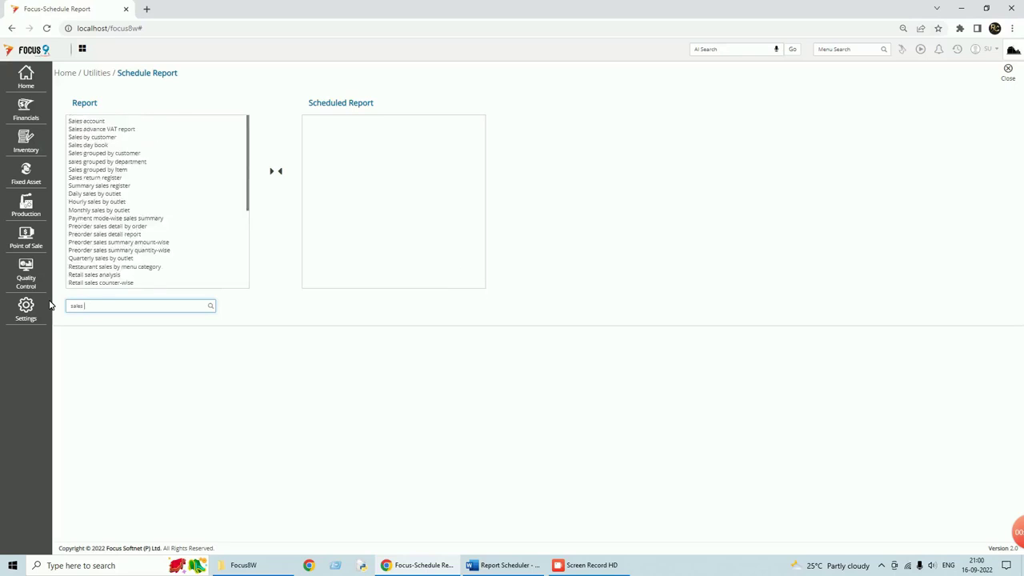
key(BackSpace)
key(BackSpace)
key(BackSpace)
key(BackSpace)
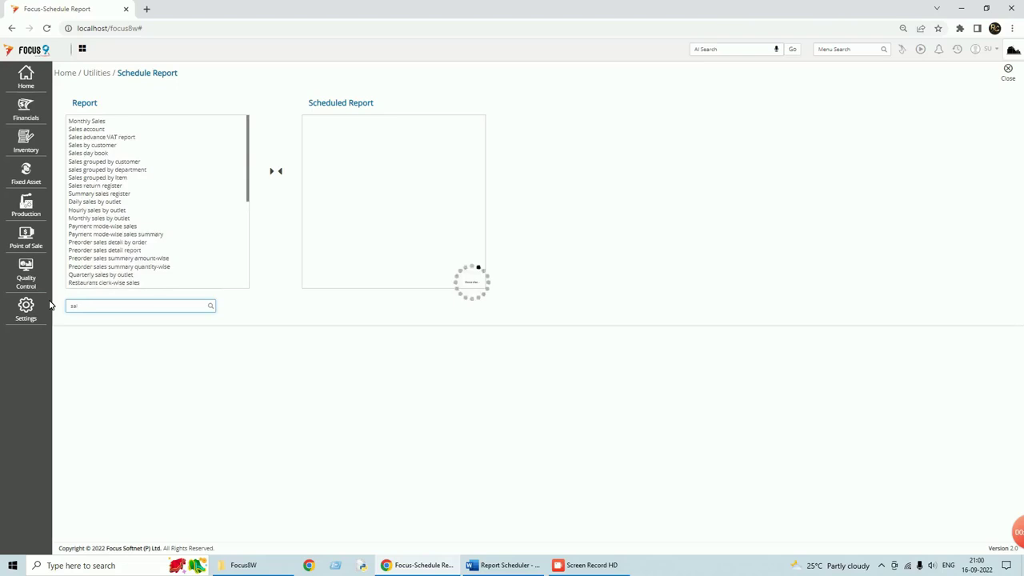
text(umm)
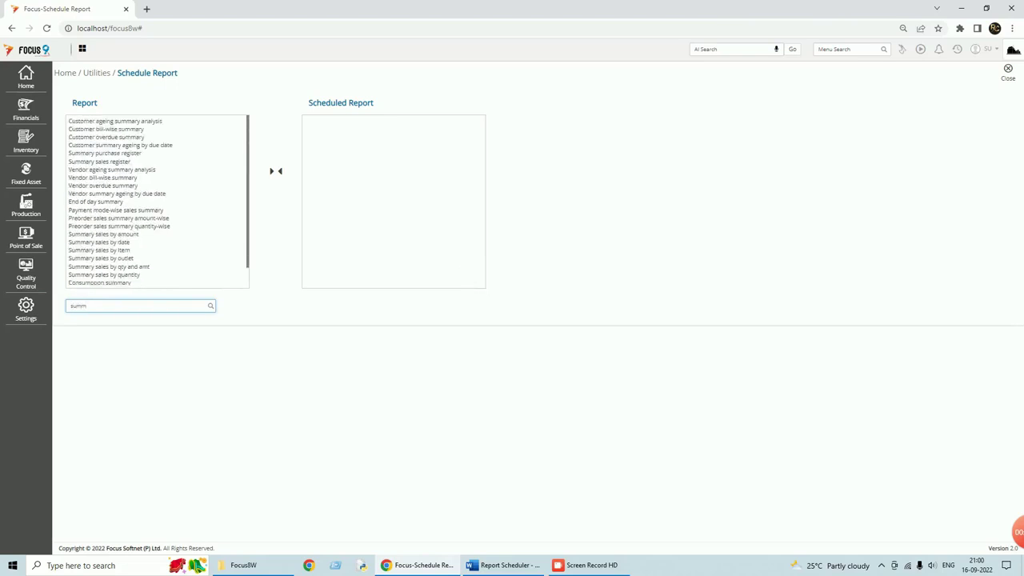
click(99, 242)
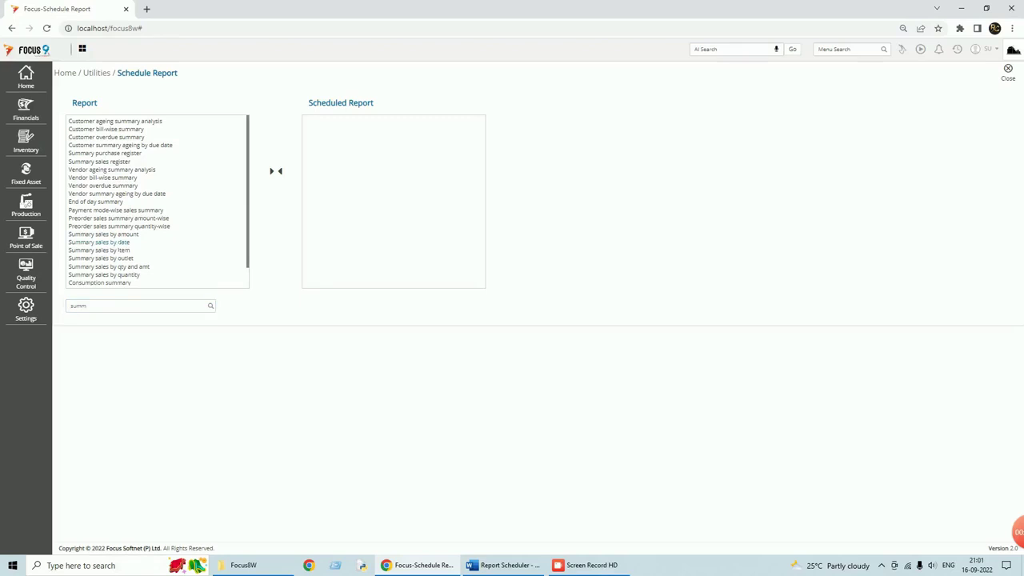
double_click(113, 243)
click(114, 242)
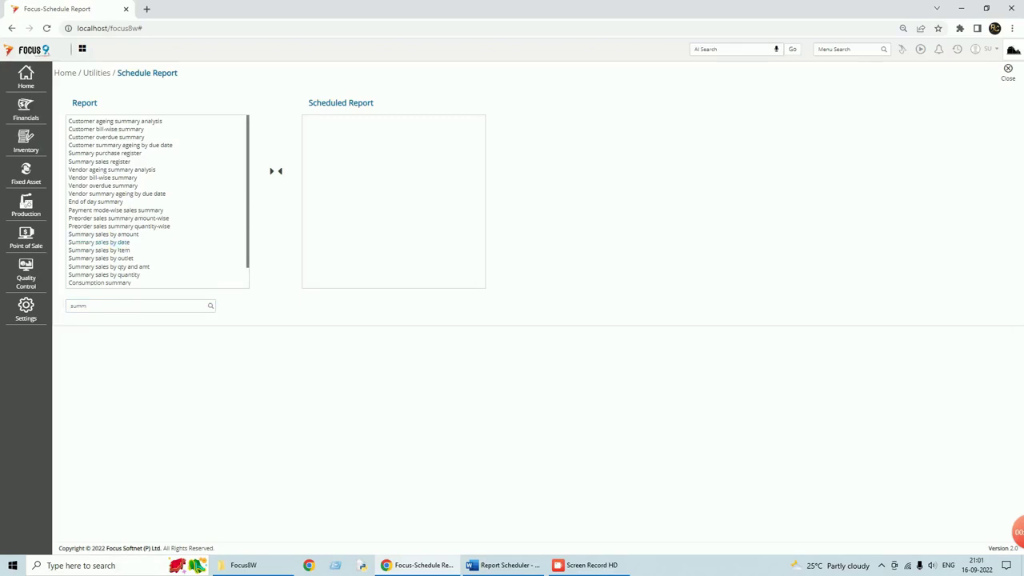
click(270, 174)
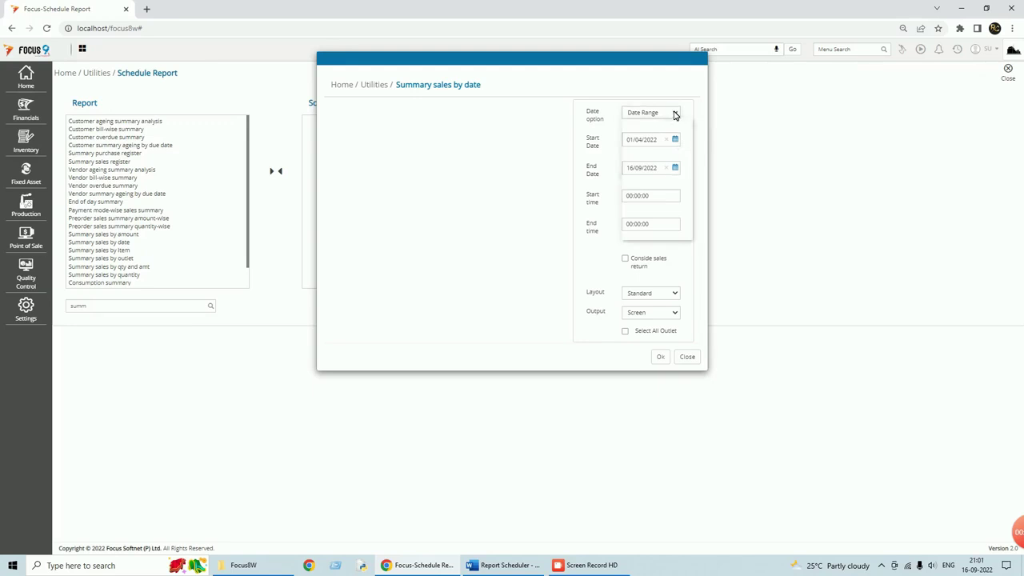
click(666, 118)
click(663, 133)
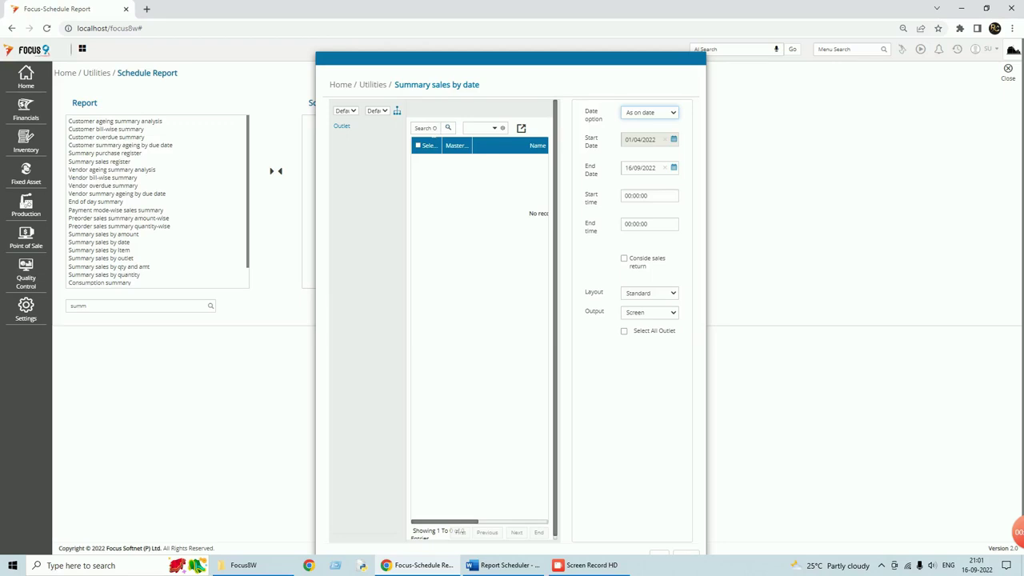
text(sales)
scroll(610, 217, down, 1)
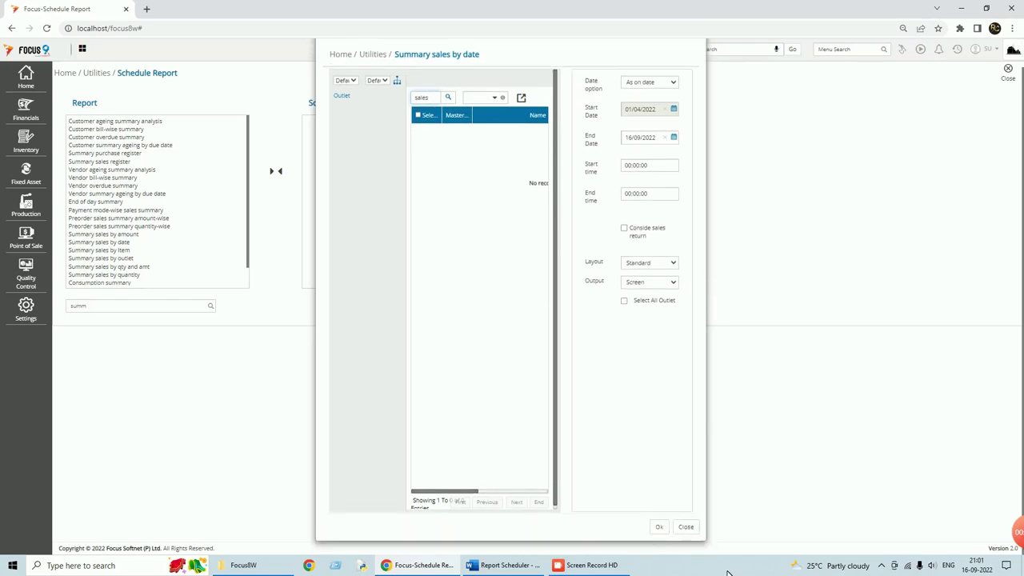
click(685, 527)
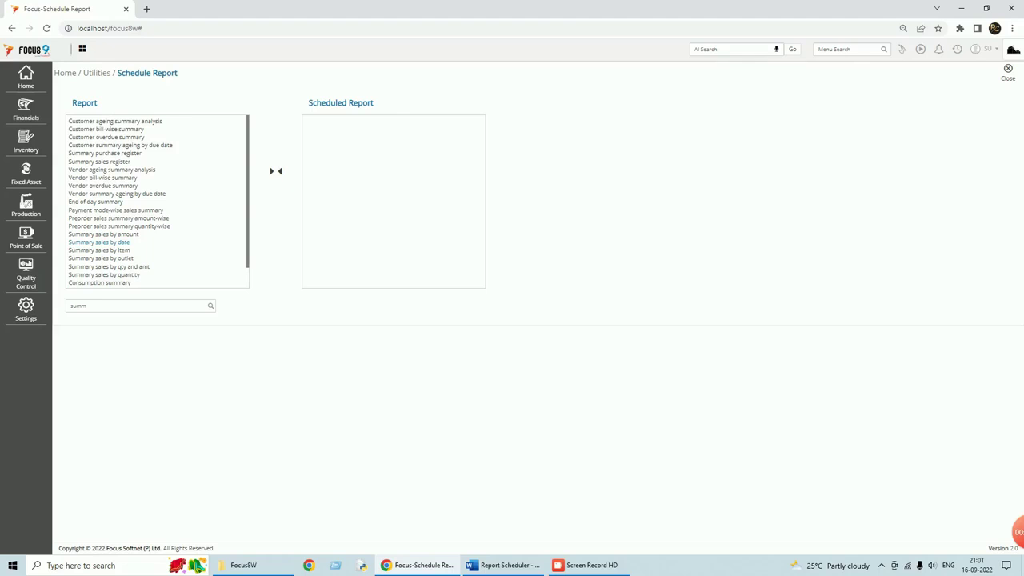
- Send Summary sales register to scheduling with the date option As on date
click(271, 171)
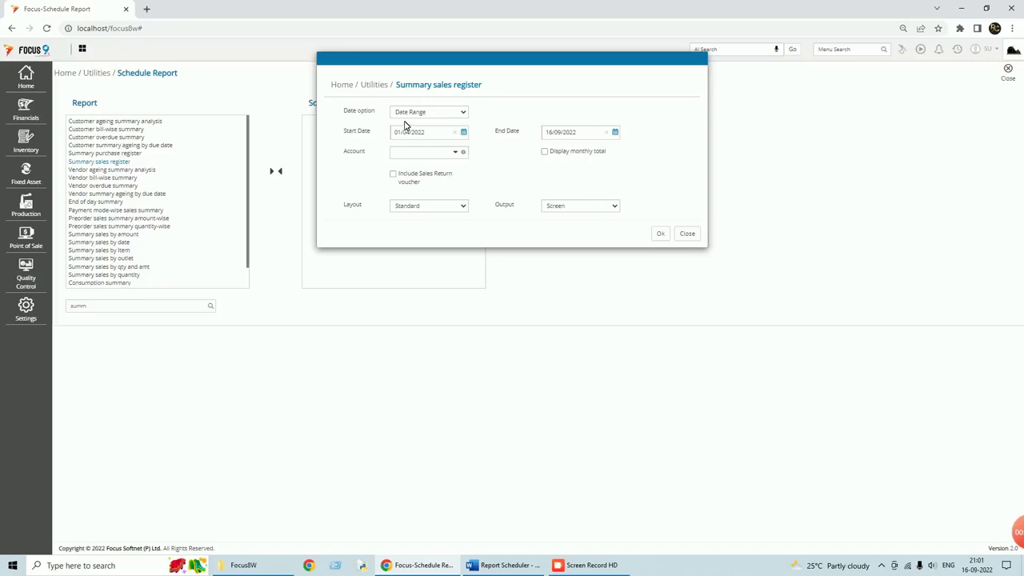
click(463, 114)
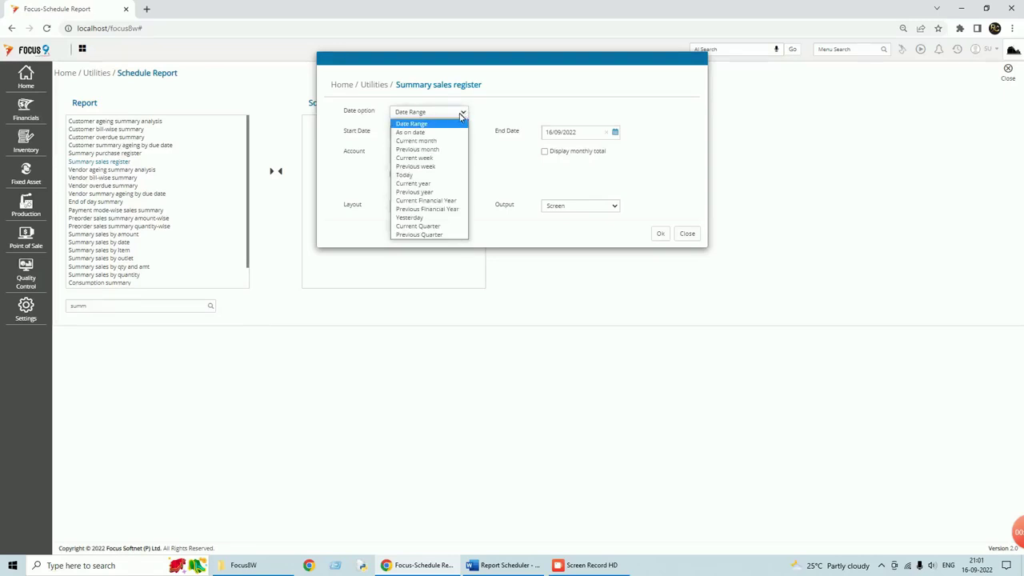
click(412, 134)
key(Tab)
key(Tab)
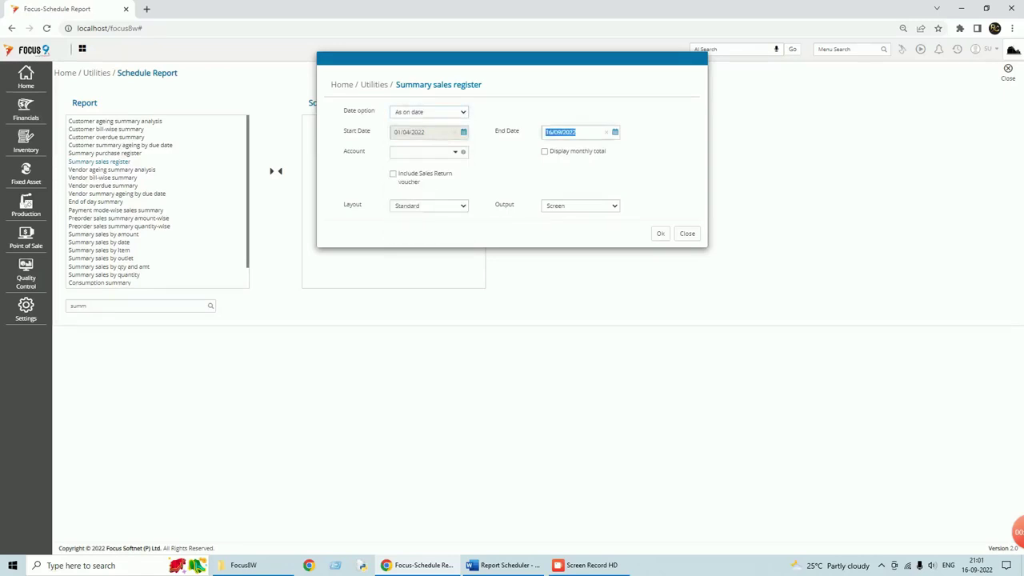
- Set account SALES, include Sales Return vouchers, show monthly totals, and confirm
click(457, 157)
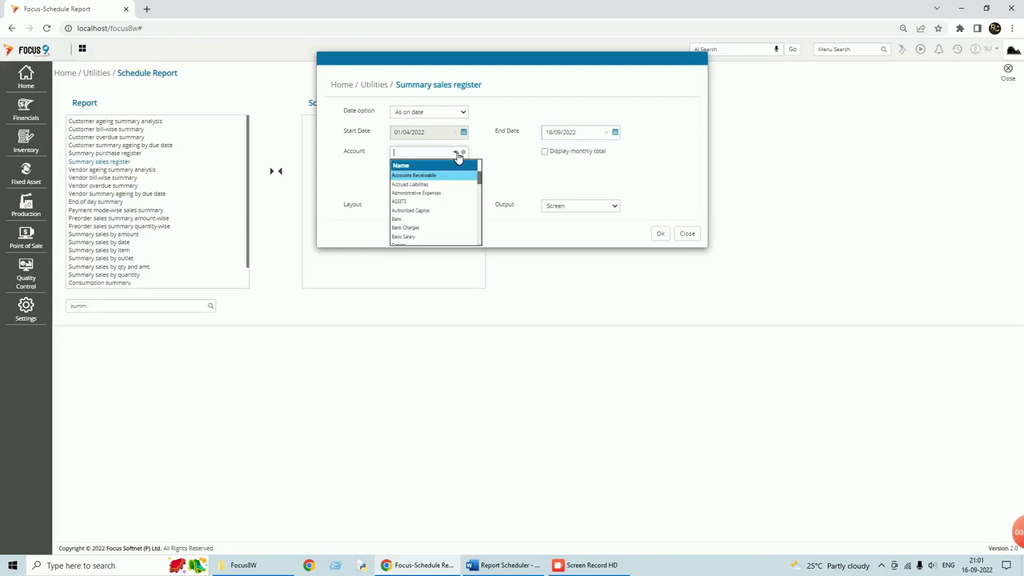
text(sale)
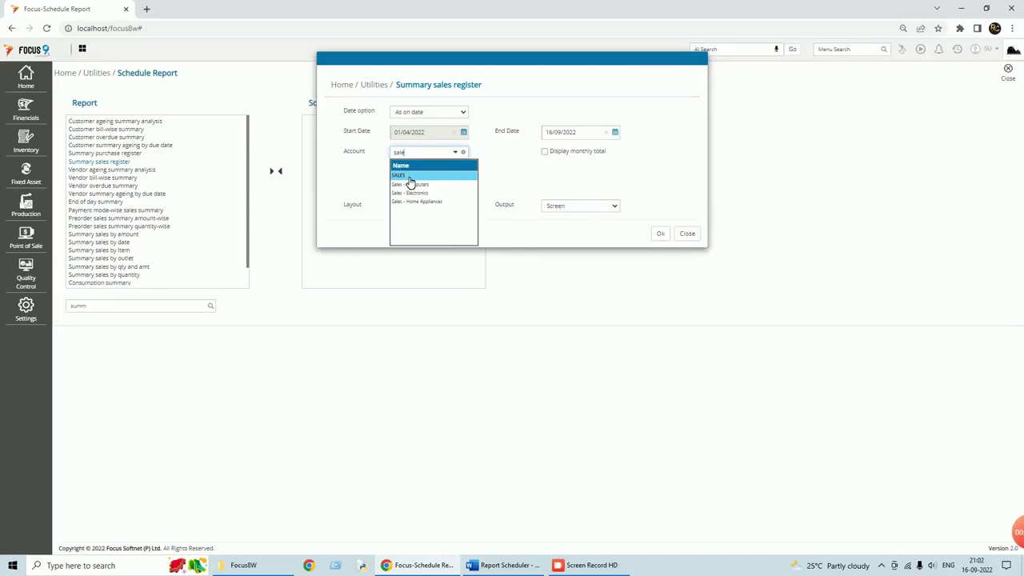
key(Return)
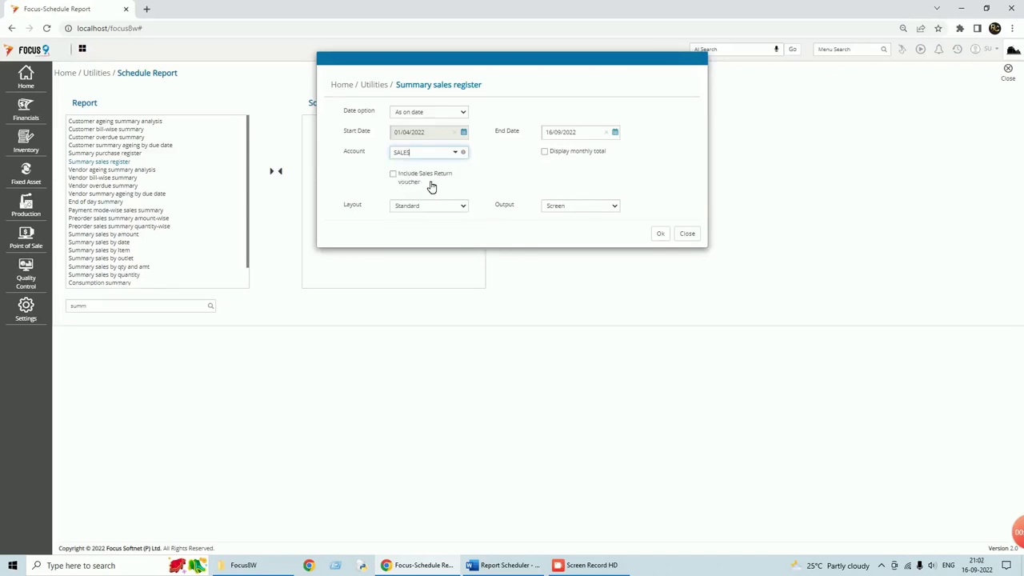
click(394, 174)
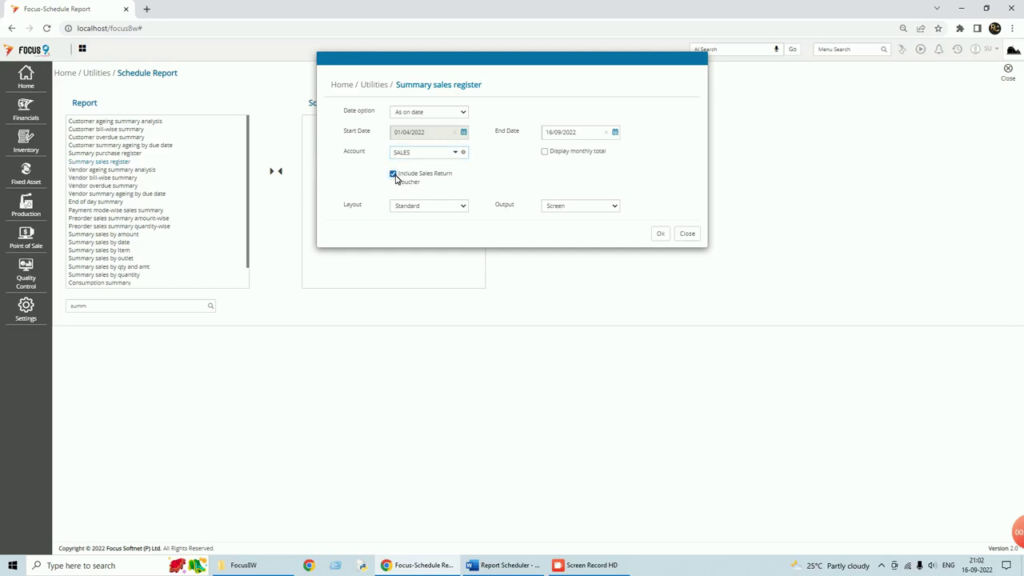
click(544, 153)
click(659, 235)
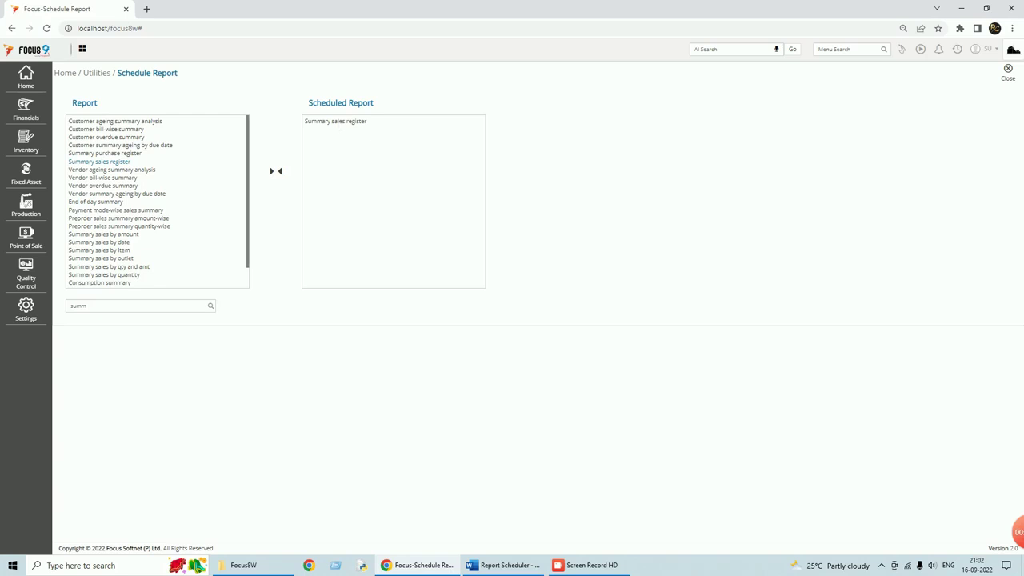
- Open the Summary sales register scheduler details and set the output format to Excel
double_click(336, 123)
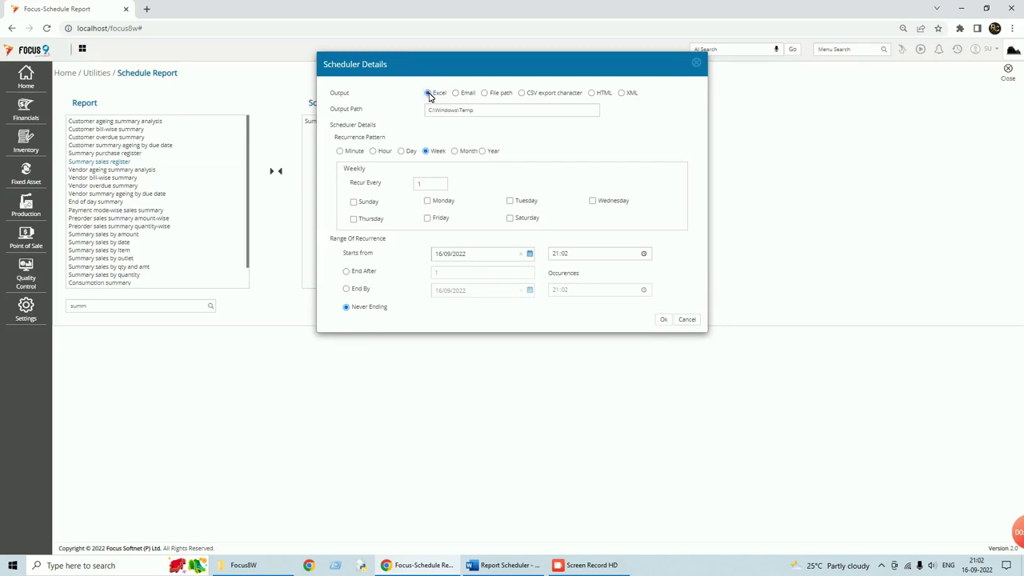
click(457, 94)
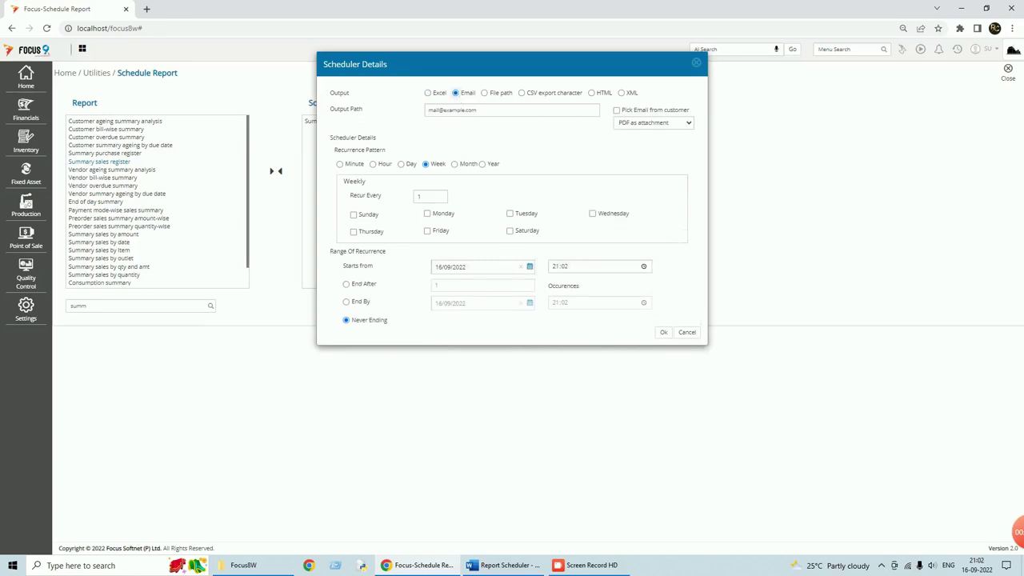
click(448, 110)
click(429, 96)
click(429, 95)
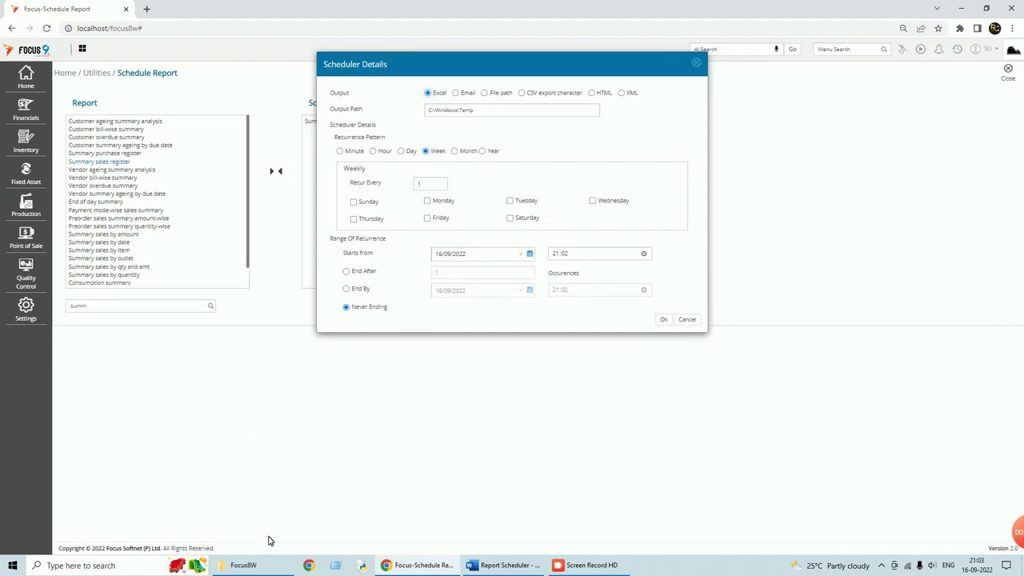
click(237, 569)
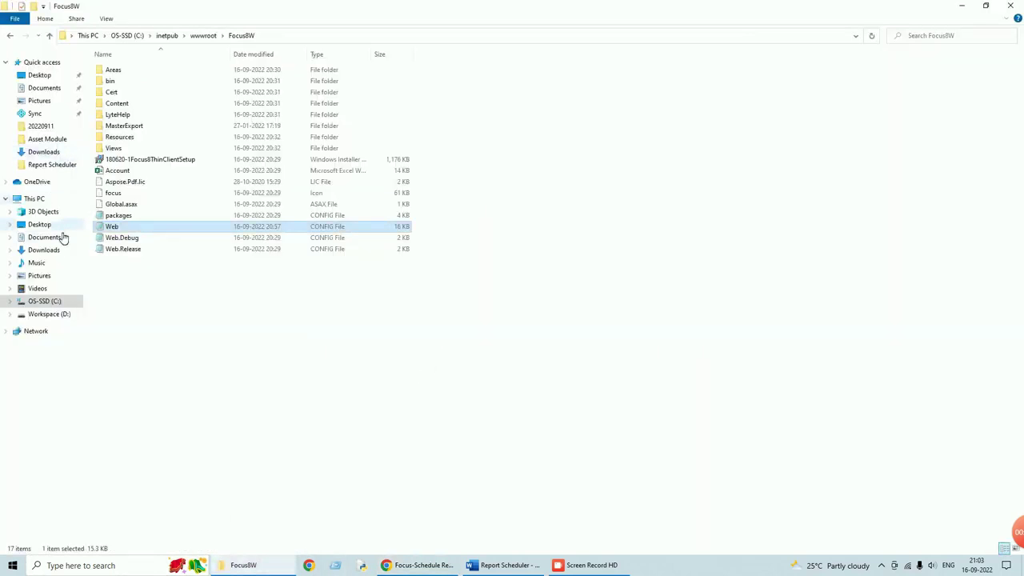
- Open C:\SchedulerReports and select its address-bar path to use as the output folder
click(55, 305)
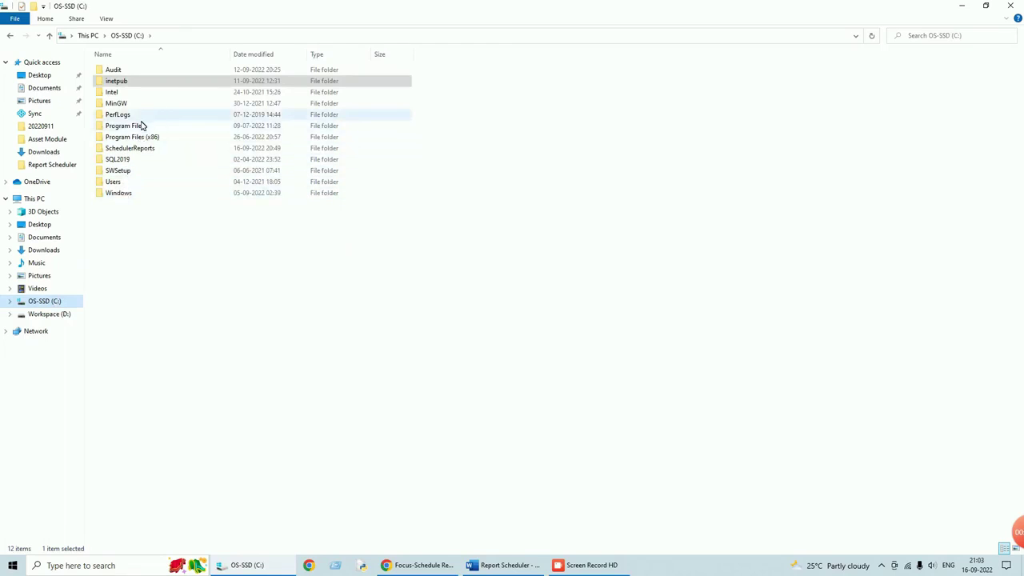
click(132, 150)
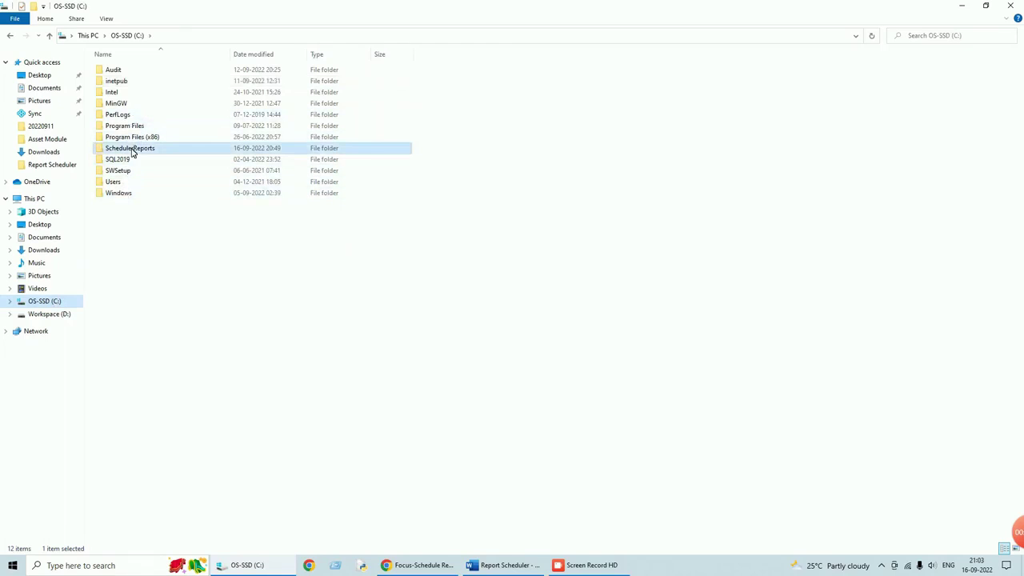
double_click(133, 151)
click(222, 36)
key(ctrl+c)
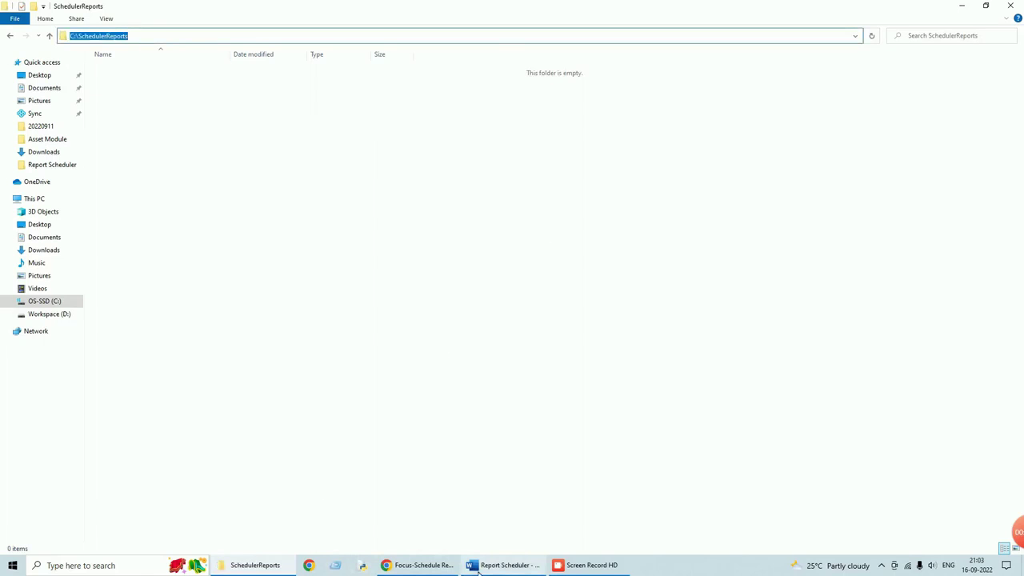
click(422, 564)
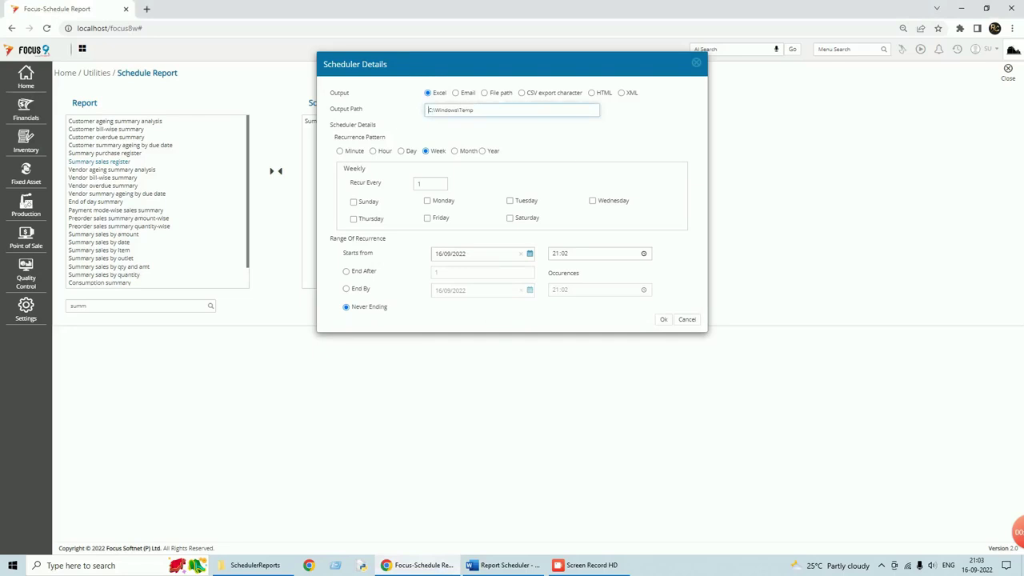
- Set the Excel output path to C:\SchedulerReports and make the schedule recur every 2 minutes
key(ctrl+v)
click(341, 151)
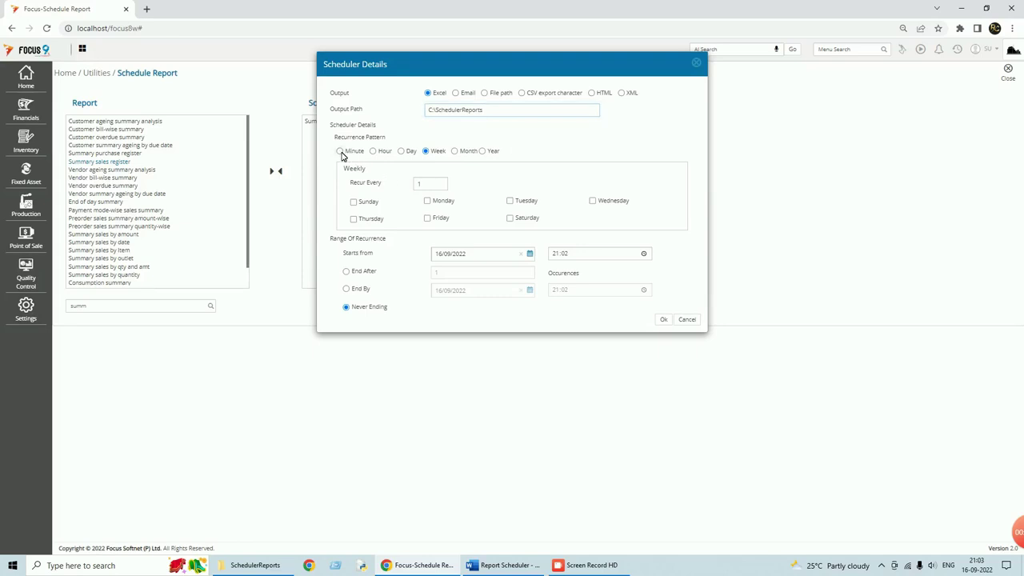
click(413, 181)
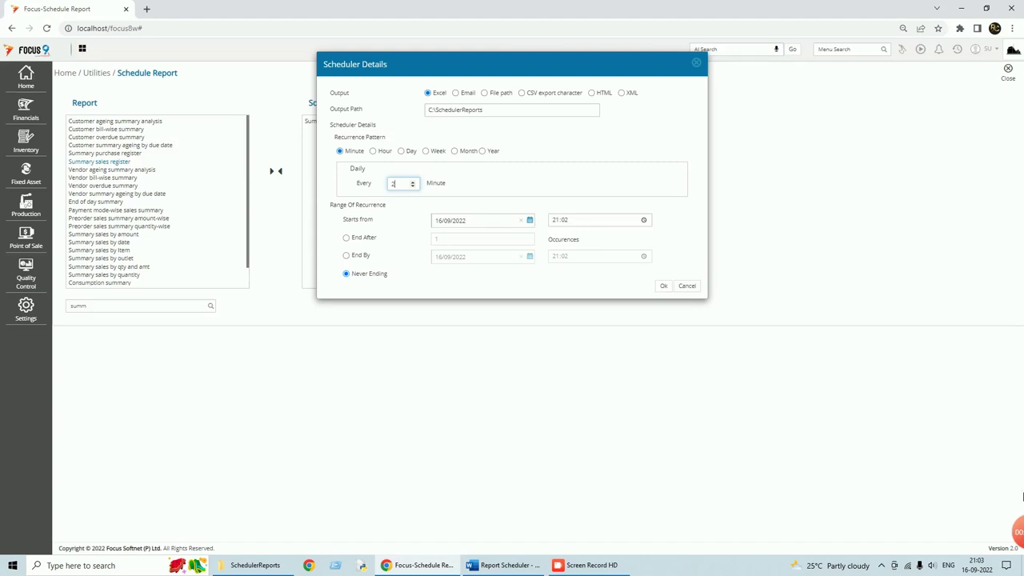
mouse_move(977, 564)
- Save the Summary sales register schedule, close the page, log out, and return to the steps document
click(664, 288)
click(1014, 76)
click(997, 49)
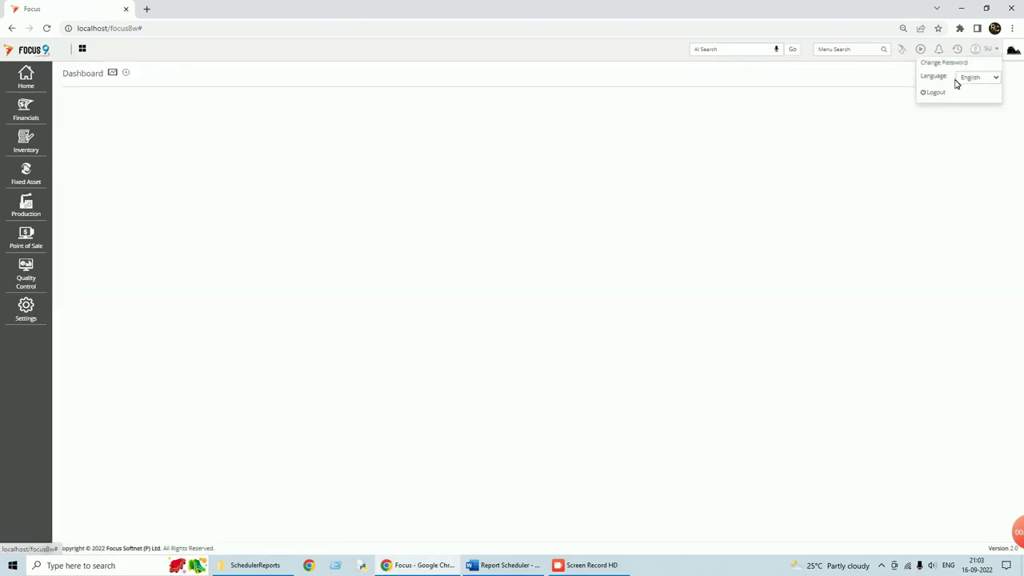
click(934, 93)
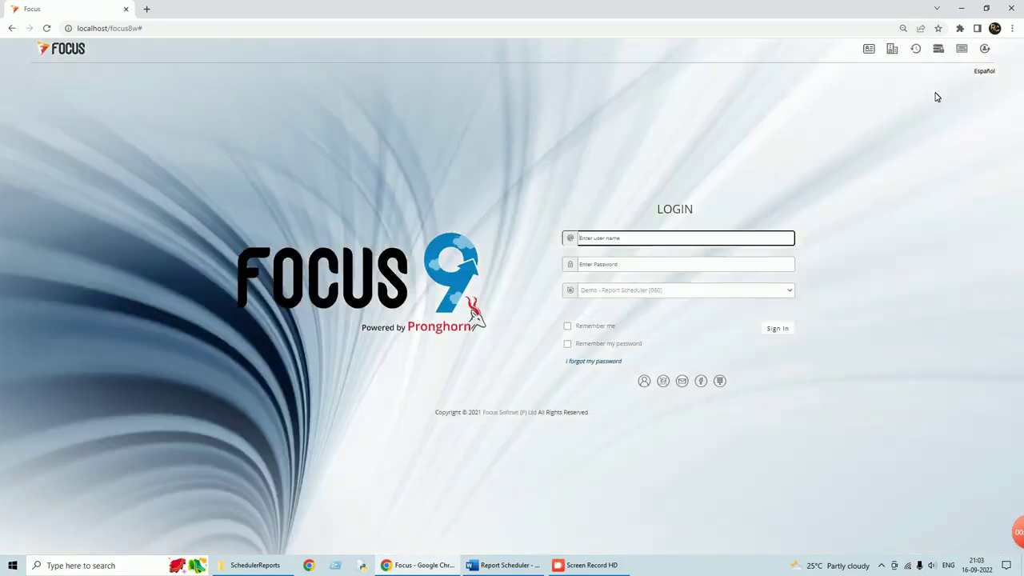
click(508, 565)
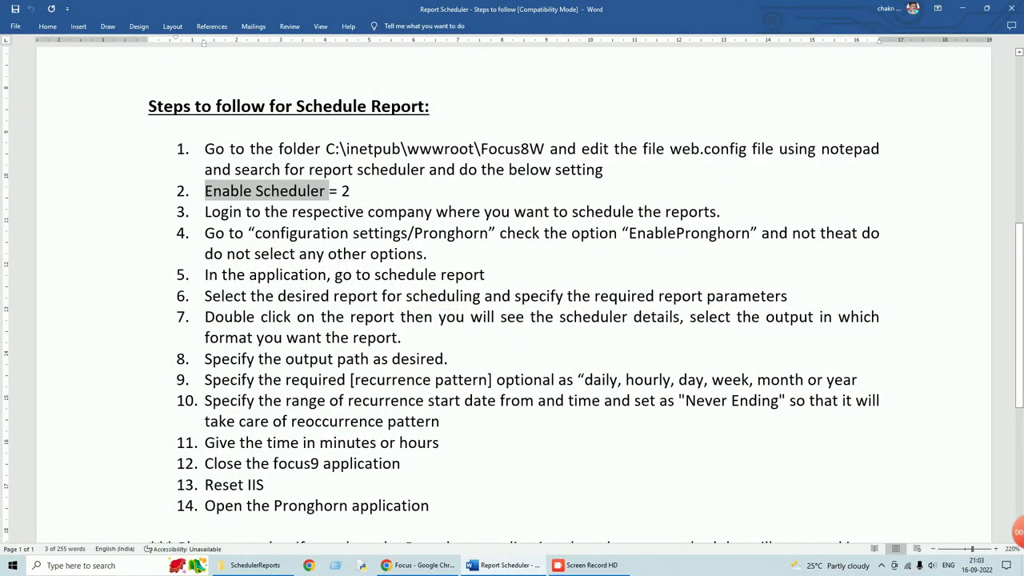
scroll(512, 296, down, 1)
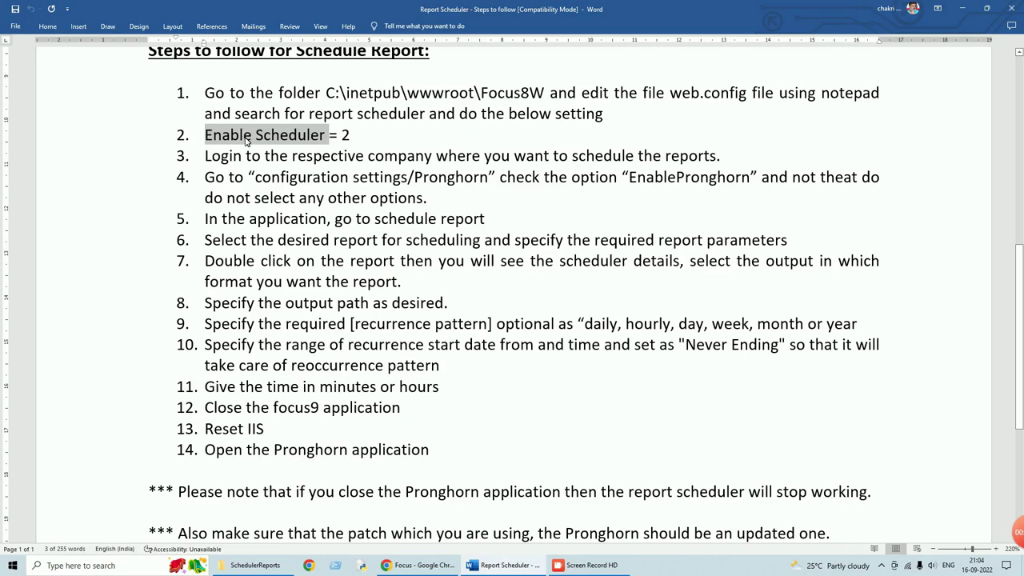
drag(410, 408, 204, 96)
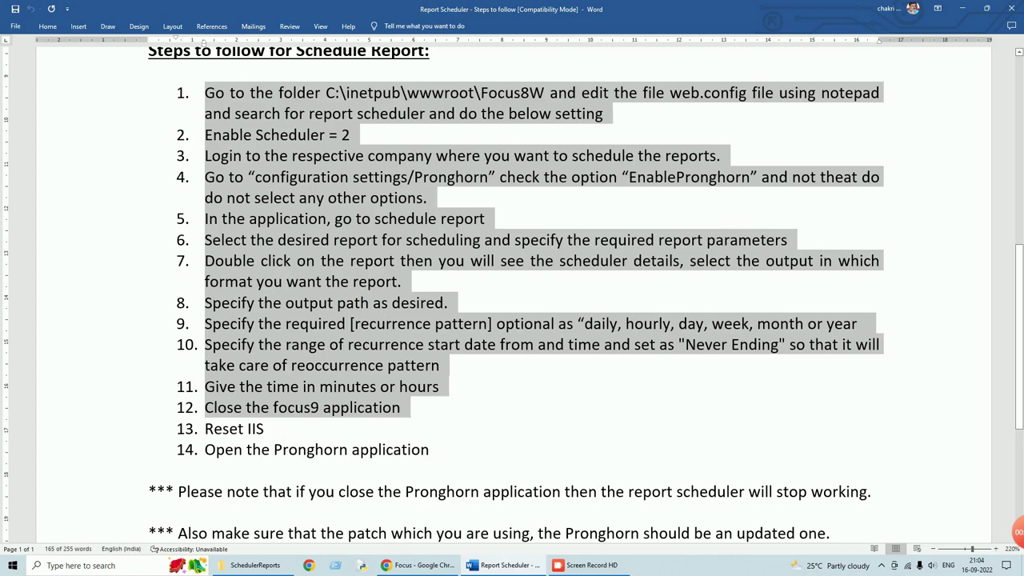
click(265, 429)
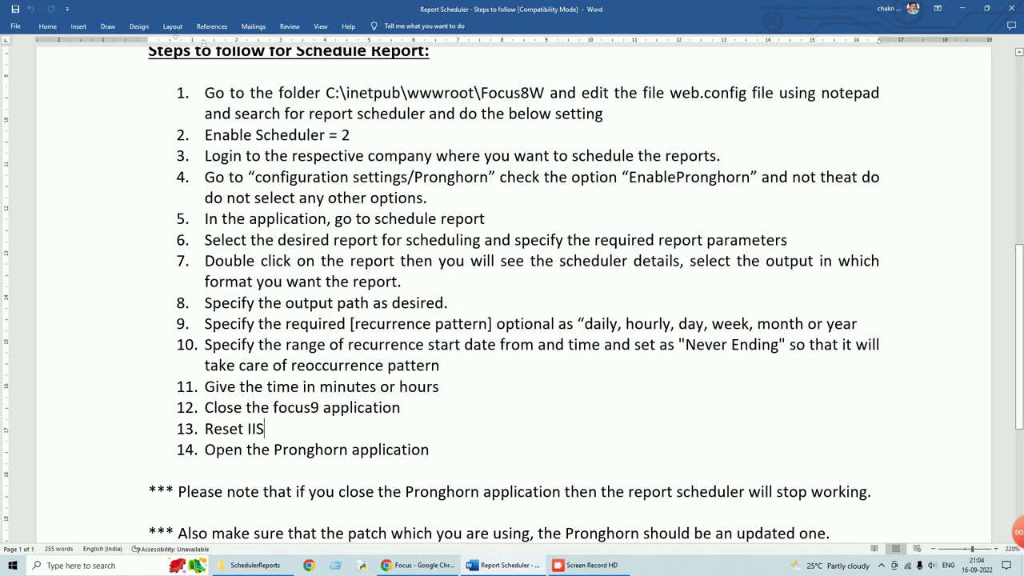
- Search 'iis' to launch IIS Manager, expand the server and Sites nodes, and restart the server
click(136, 565)
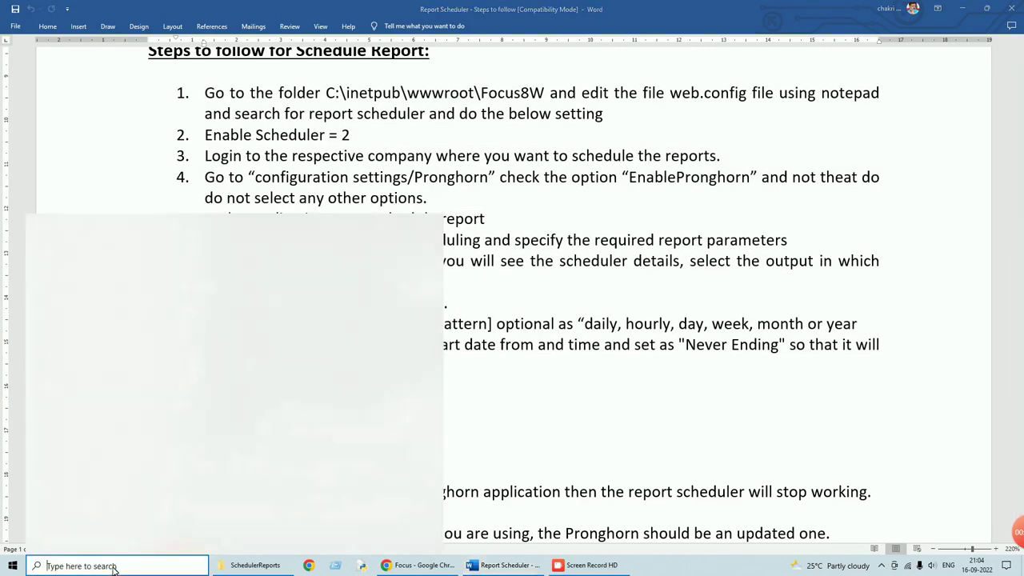
text(iis)
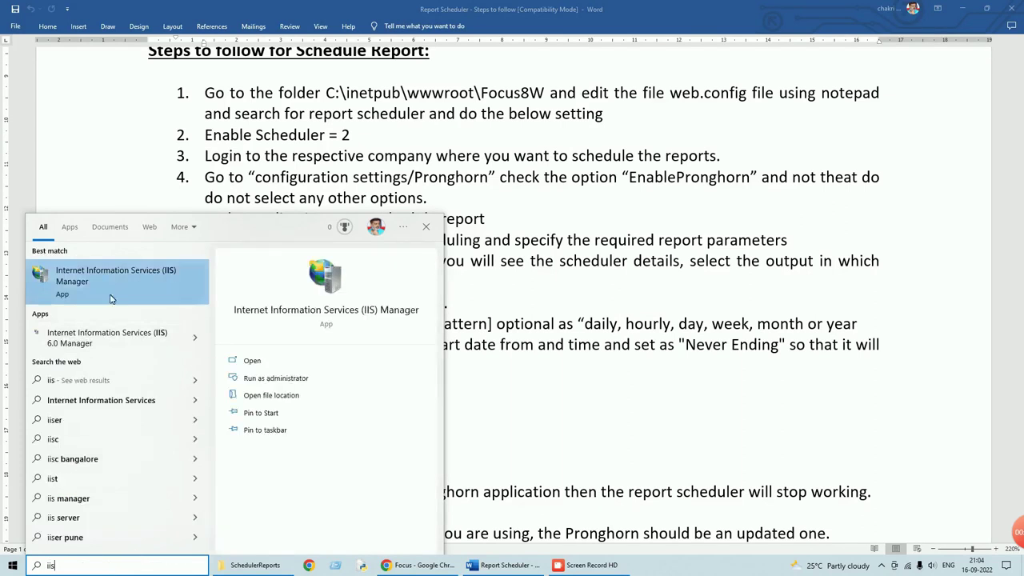
click(114, 283)
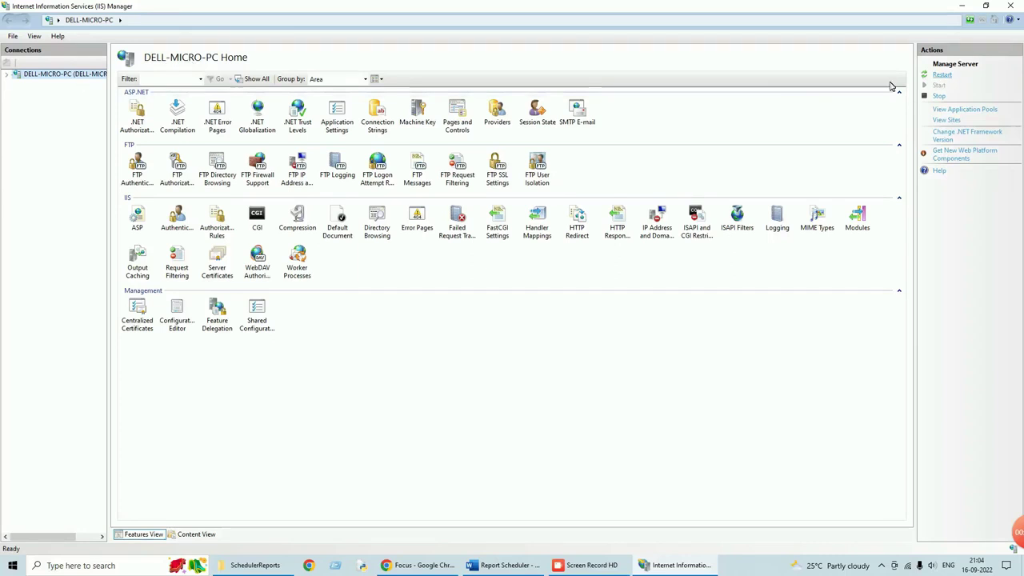
click(8, 74)
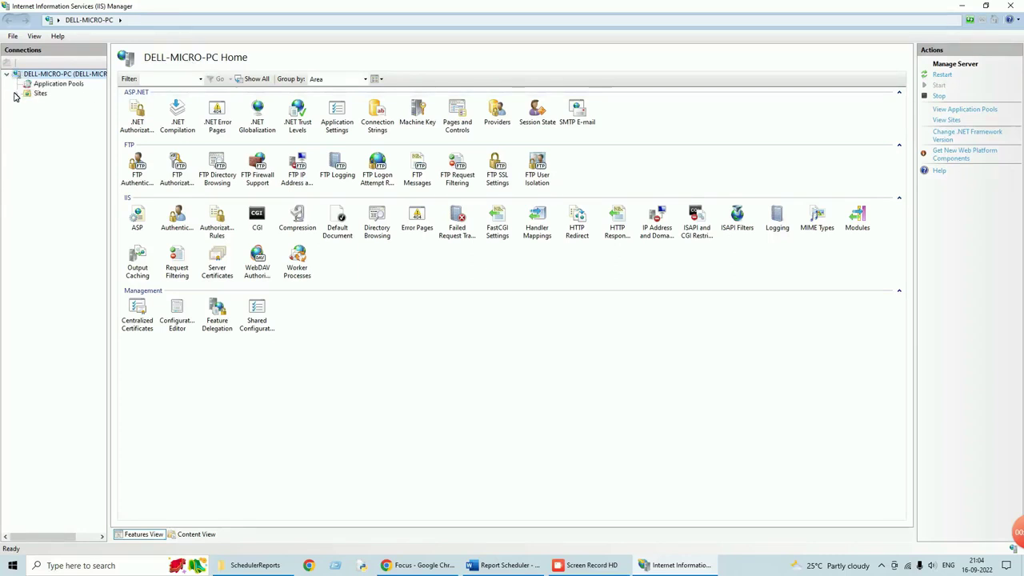
click(17, 94)
click(943, 75)
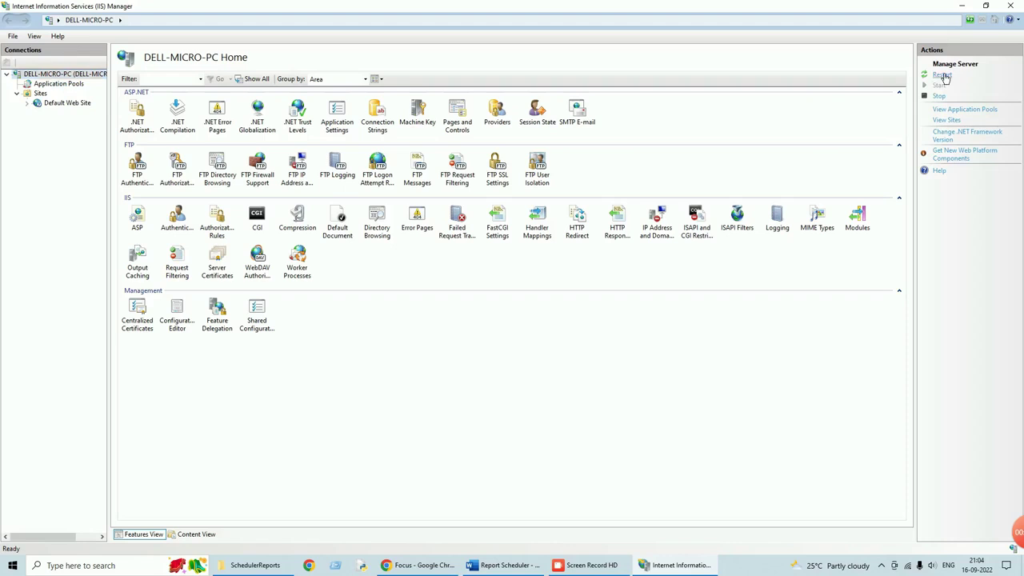
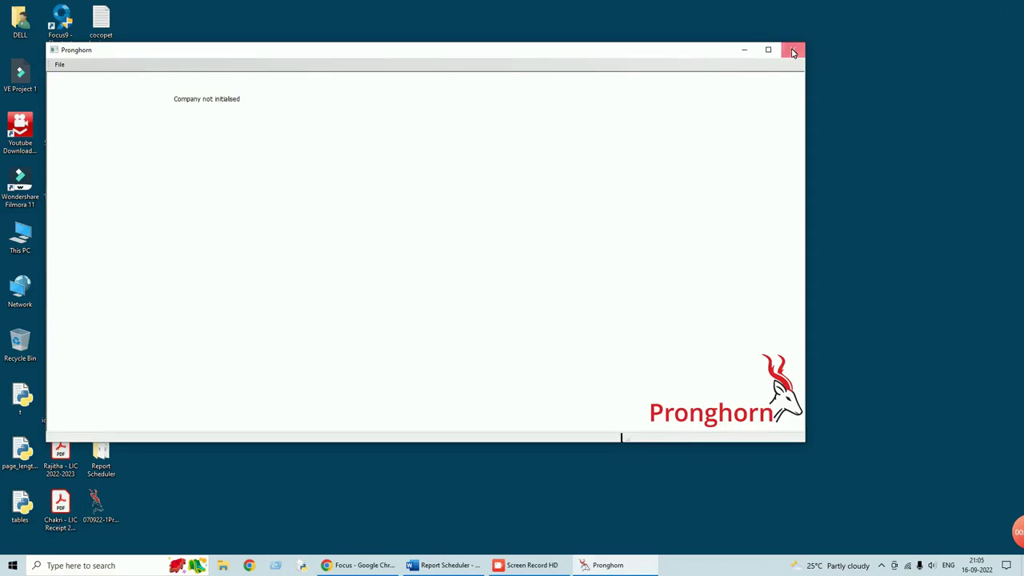
- Close the Pronghorn server and reload the Focus login page in Chrome
click(794, 52)
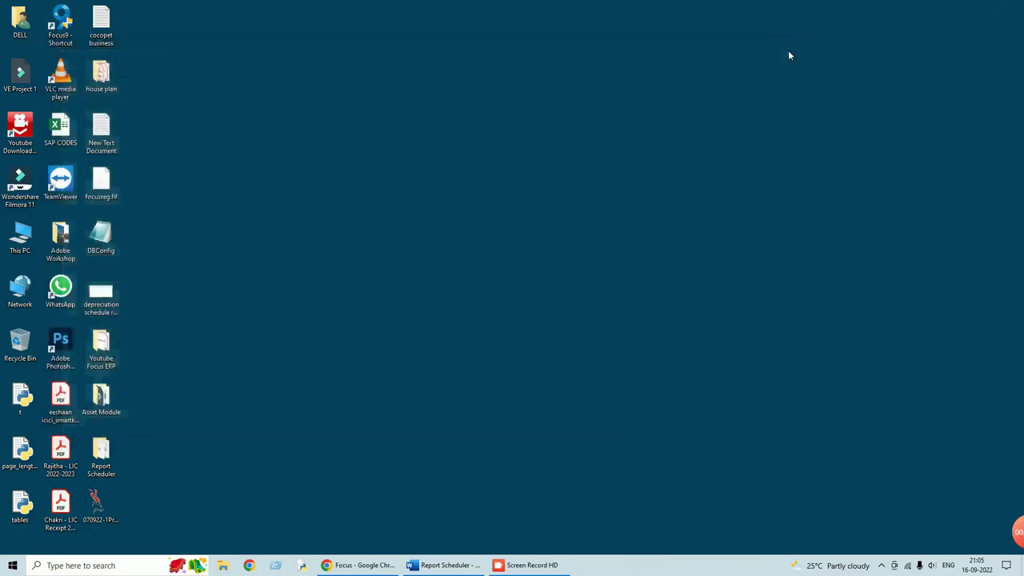
click(374, 567)
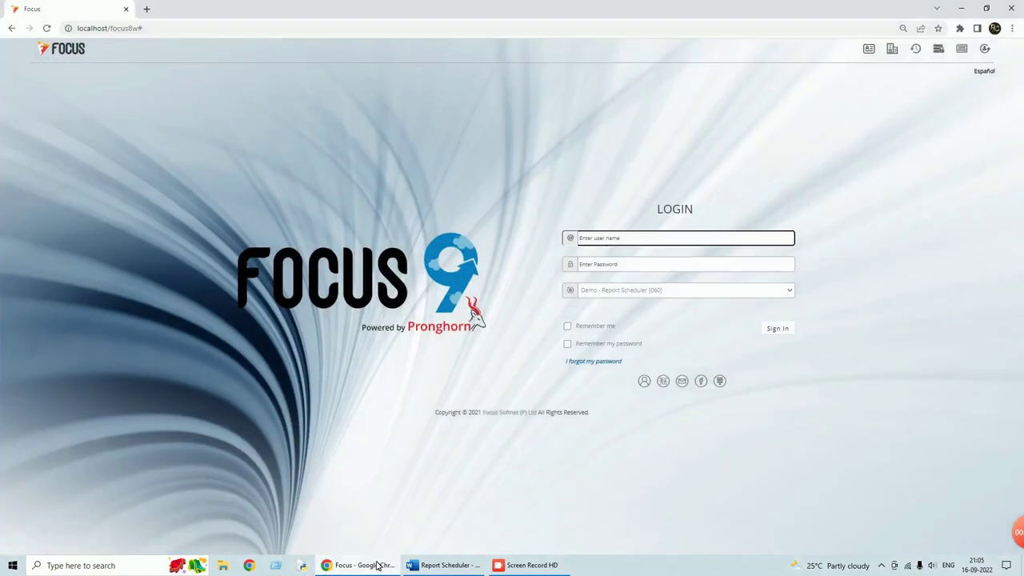
click(46, 28)
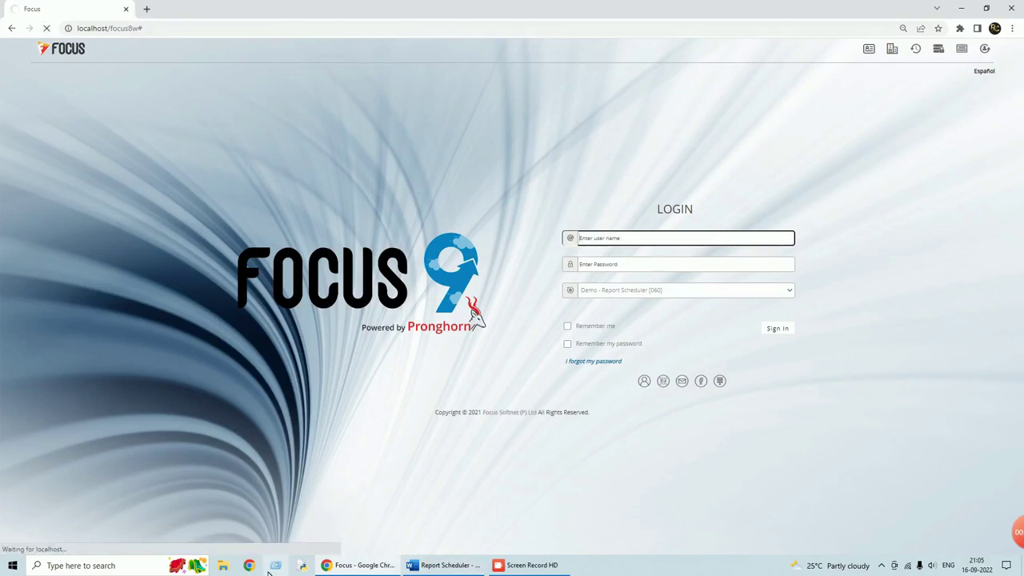
click(960, 9)
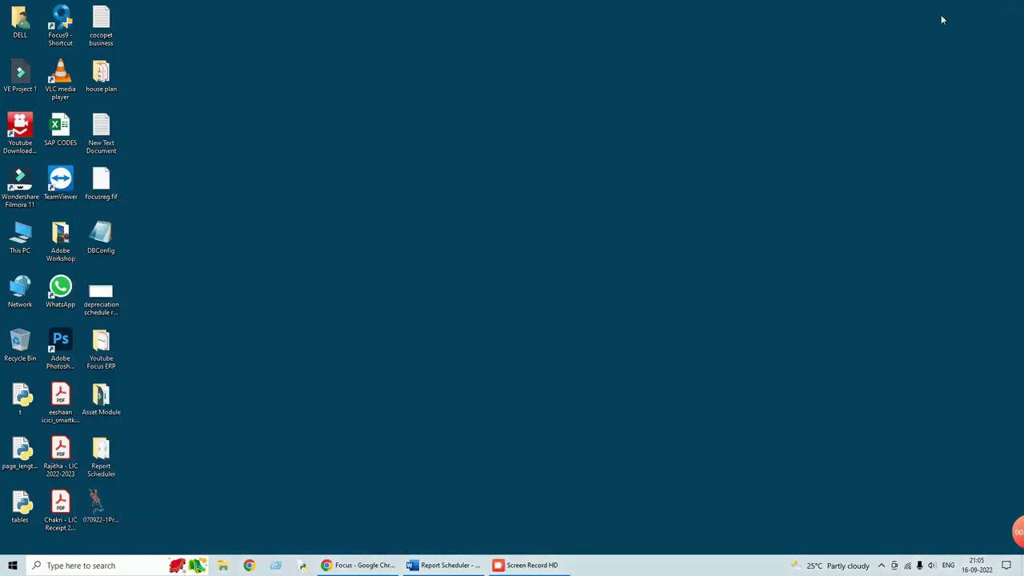
- Relaunch Pronghorn from its desktop icon, check its File options, and minimise it
double_click(100, 516)
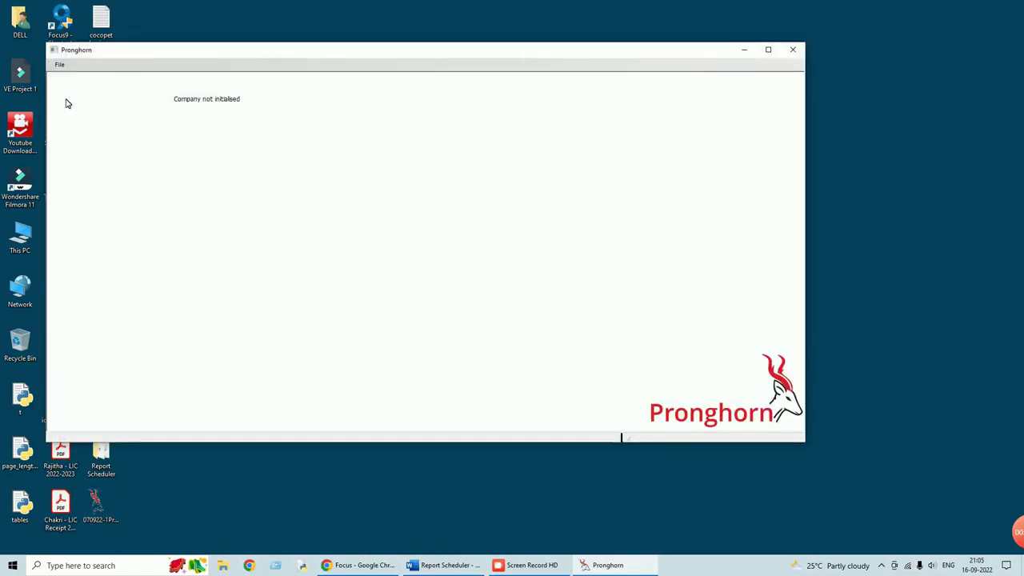
click(59, 64)
click(70, 76)
click(744, 49)
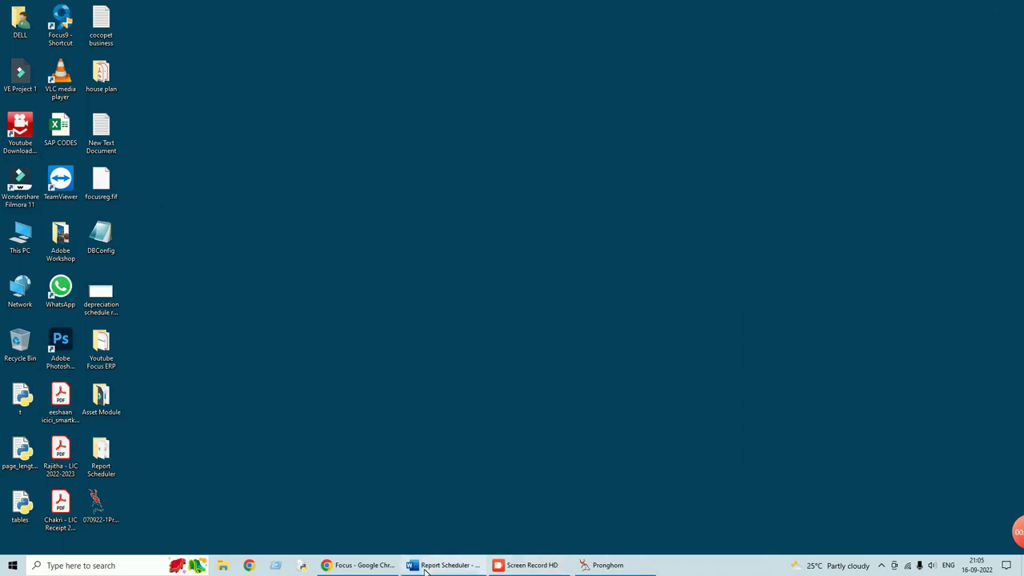
- Sign in to Focus 9 with the user name and password, then show the Settings menu
click(370, 565)
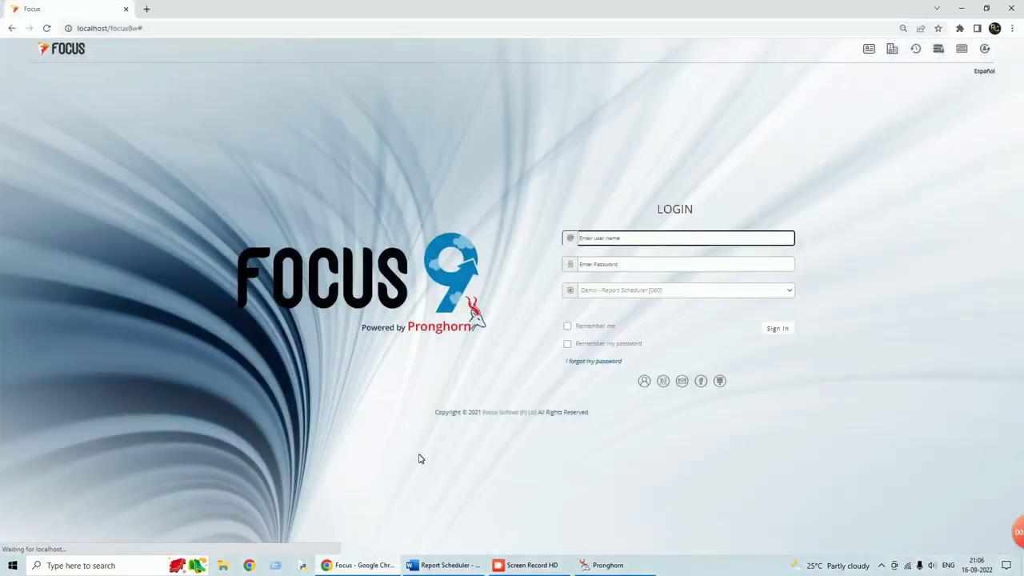
text(su)
key(Tab)
text(s)
key(Return)
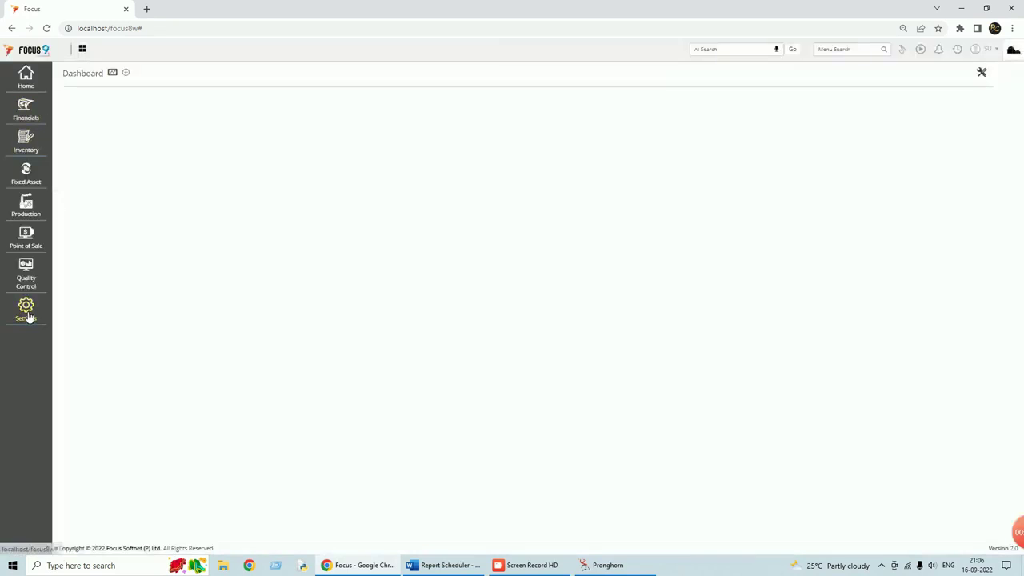
click(28, 316)
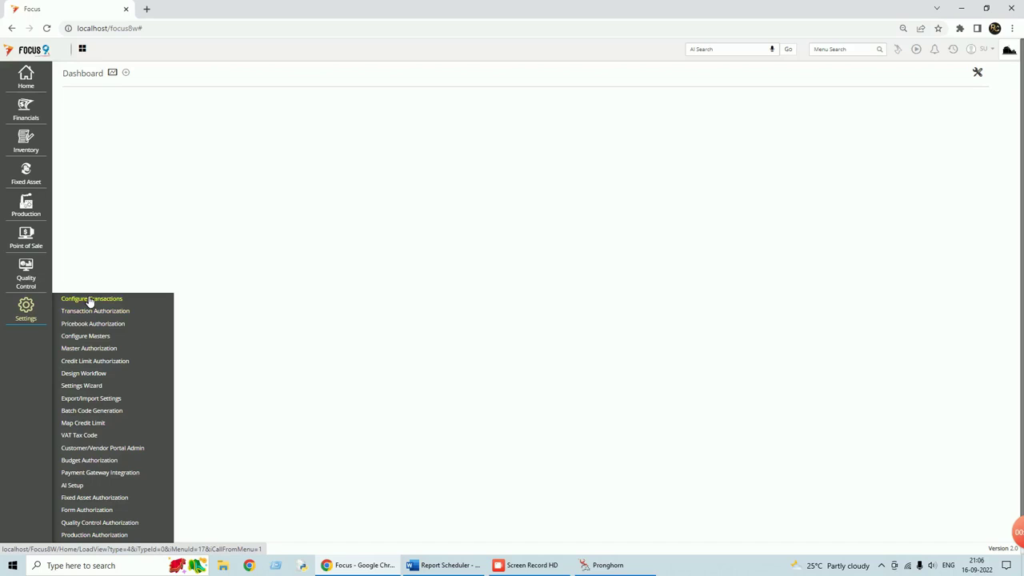
- Save the Configure Transactions Pronghorn preferences with Enable Pronghorn ticked
click(89, 299)
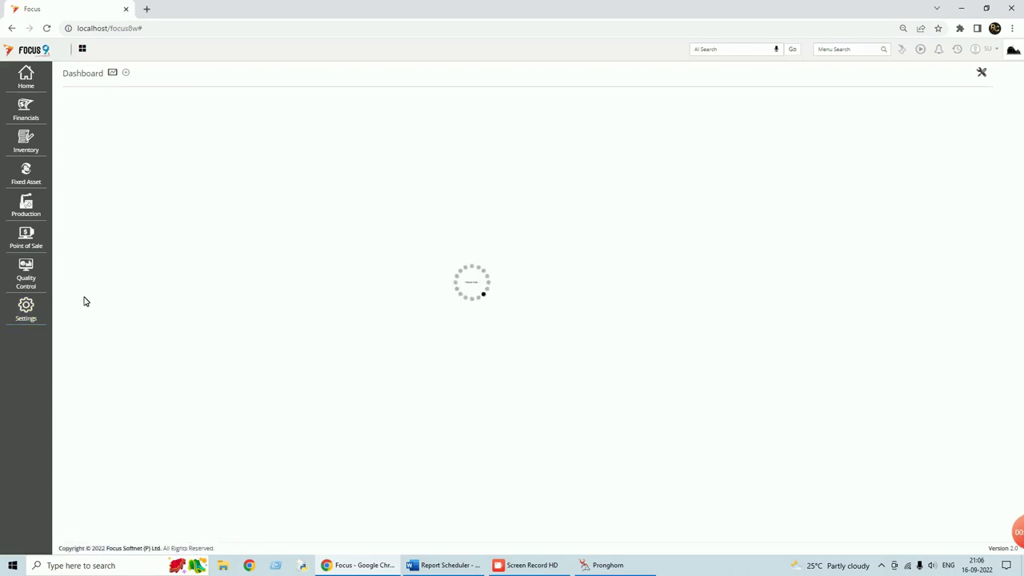
click(86, 432)
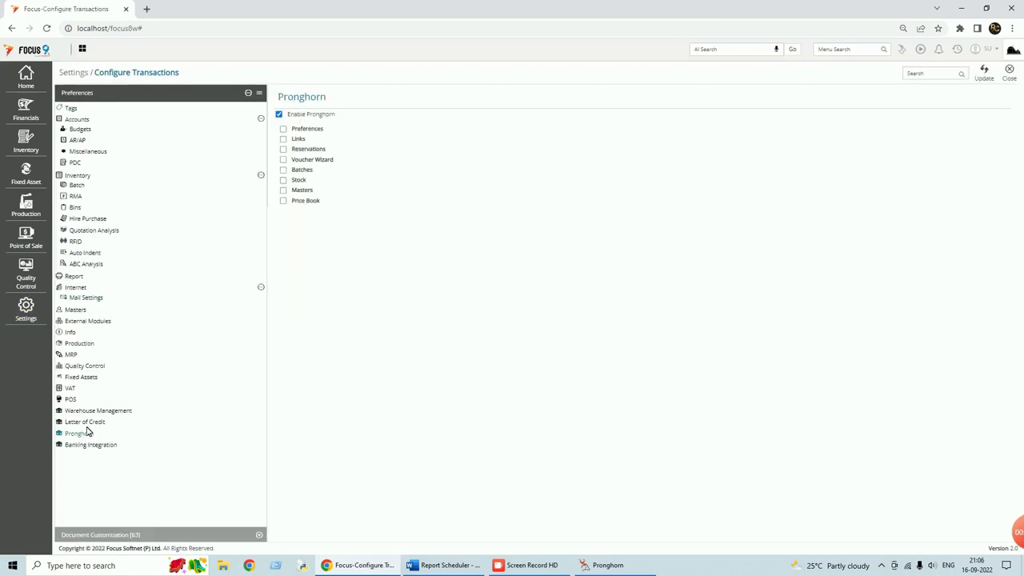
click(988, 74)
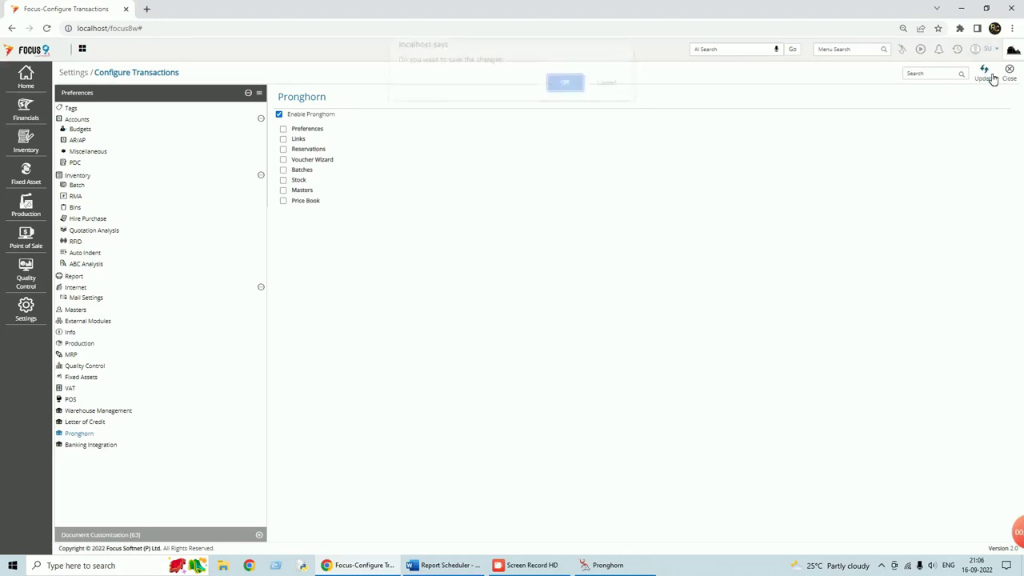
click(568, 83)
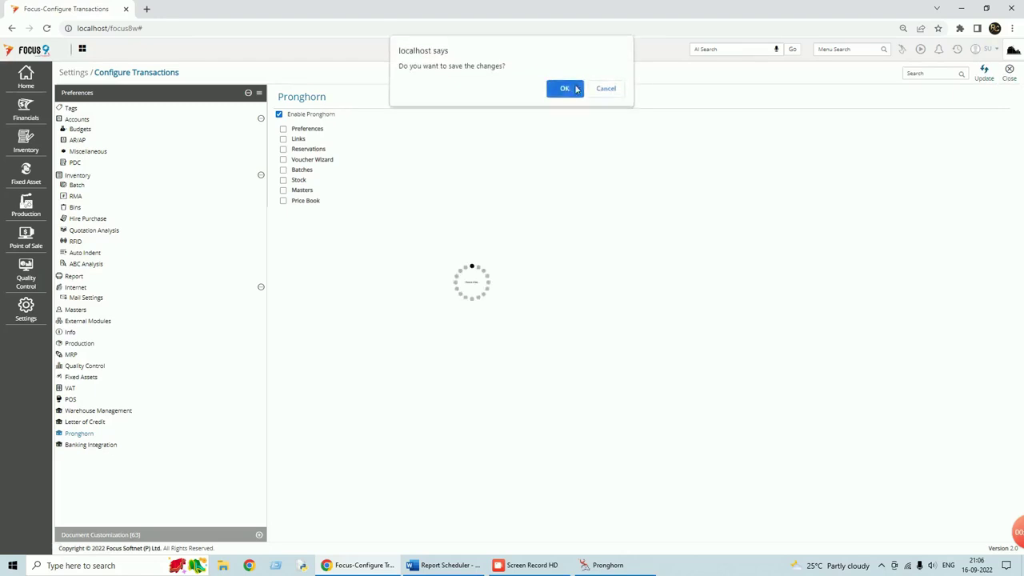
- Close the Configure Transactions page, log out of Focus 9, and close the browser
click(1010, 76)
click(1001, 53)
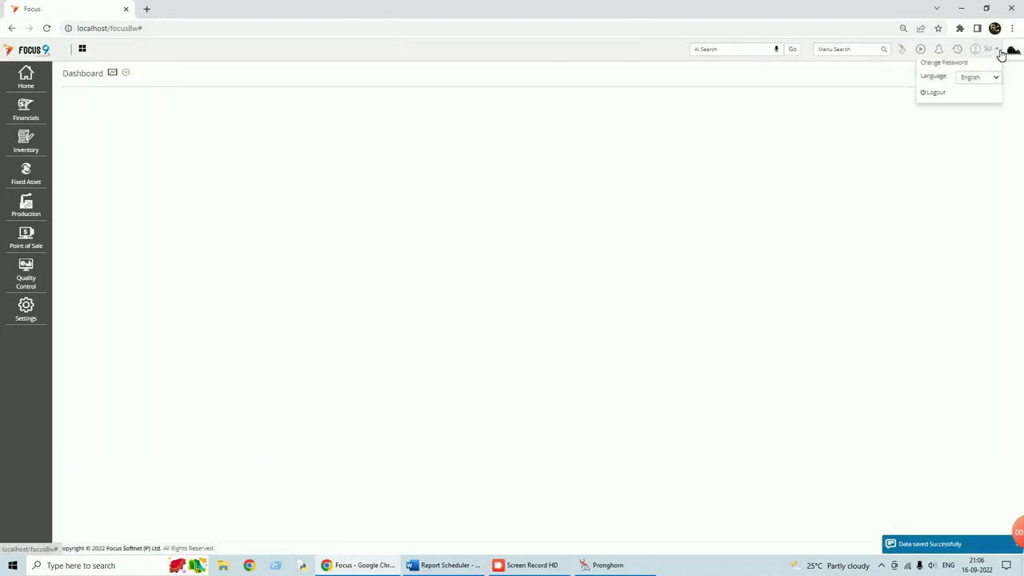
click(942, 94)
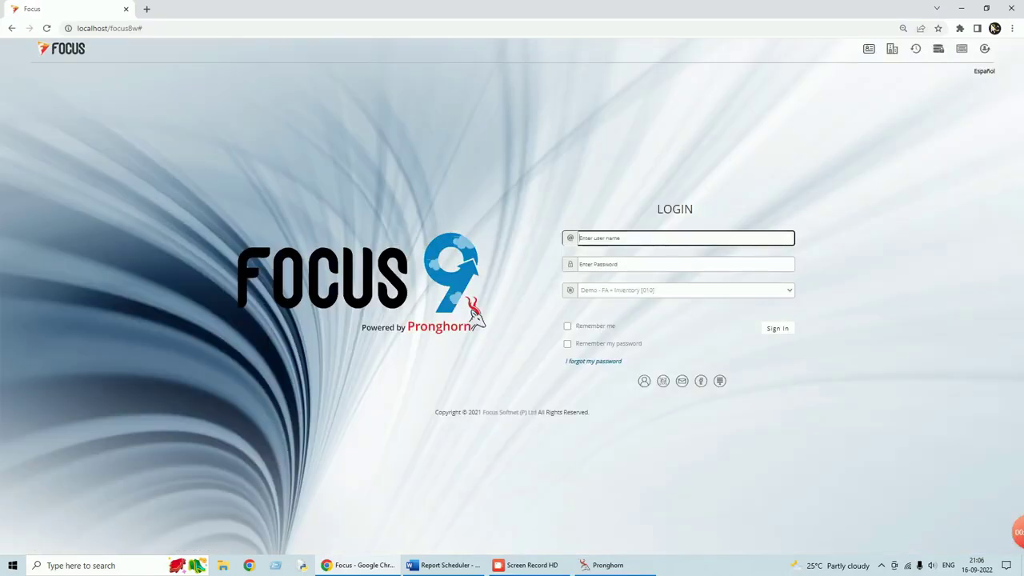
click(1012, 8)
- Confirm Pronghorn shows company 060 loaded with one Focus9 connection, then minimise it
mouse_move(494, 569)
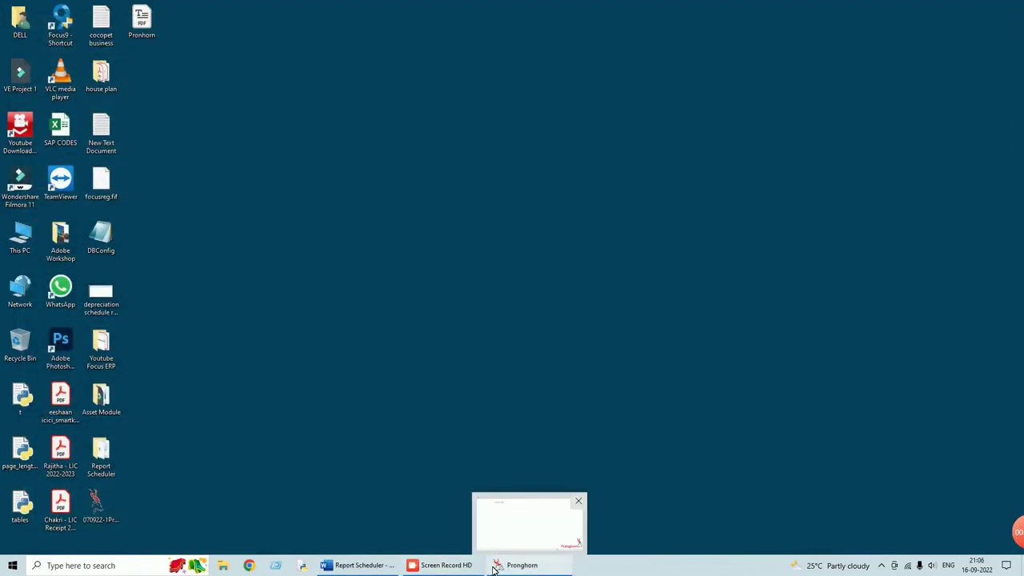
click(497, 567)
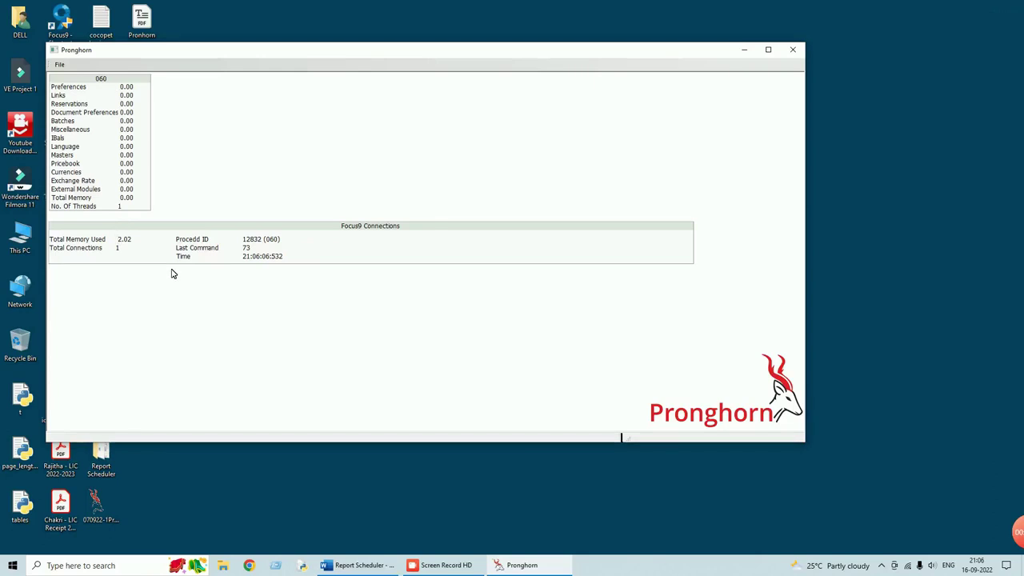
click(745, 53)
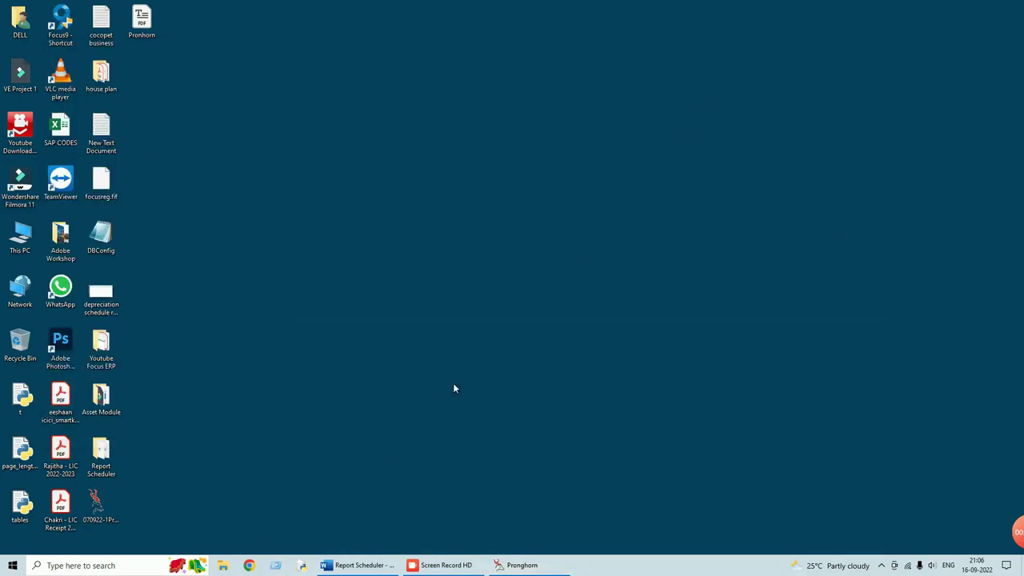
click(225, 566)
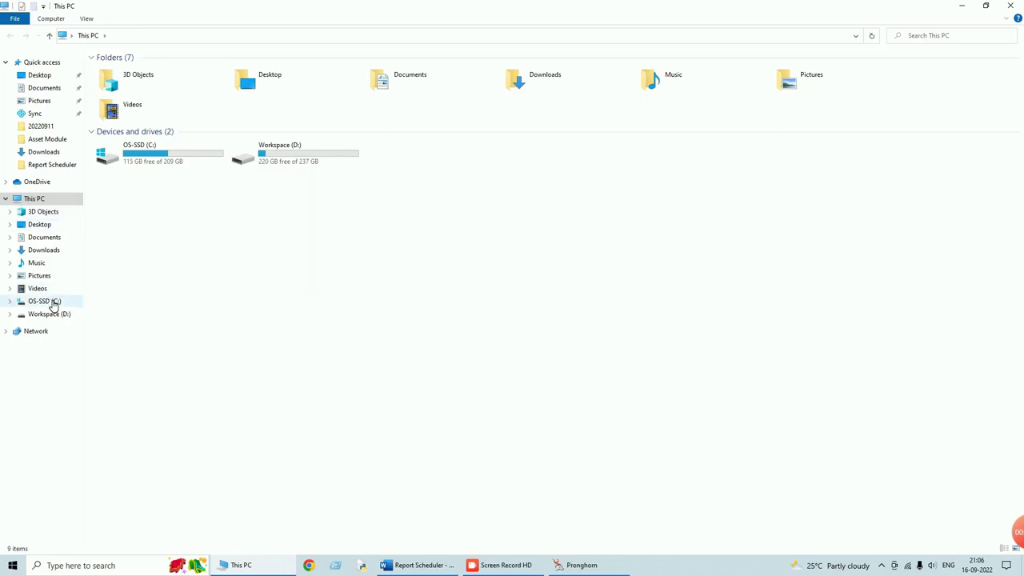
- Browse to C:\SchedulerReports to find the 060Summary sales register657721 Excel file, then minimise Explorer
click(51, 303)
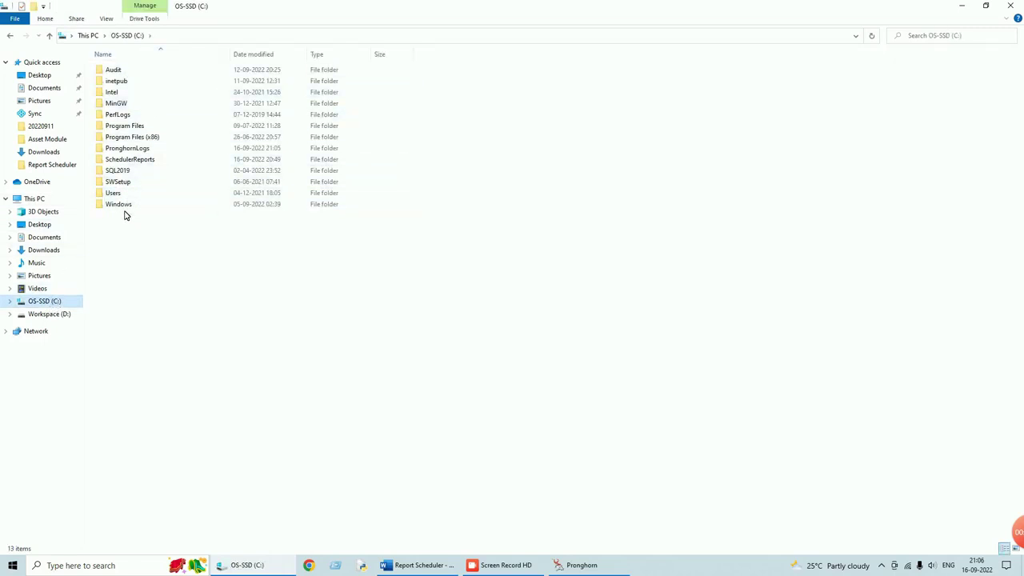
double_click(132, 160)
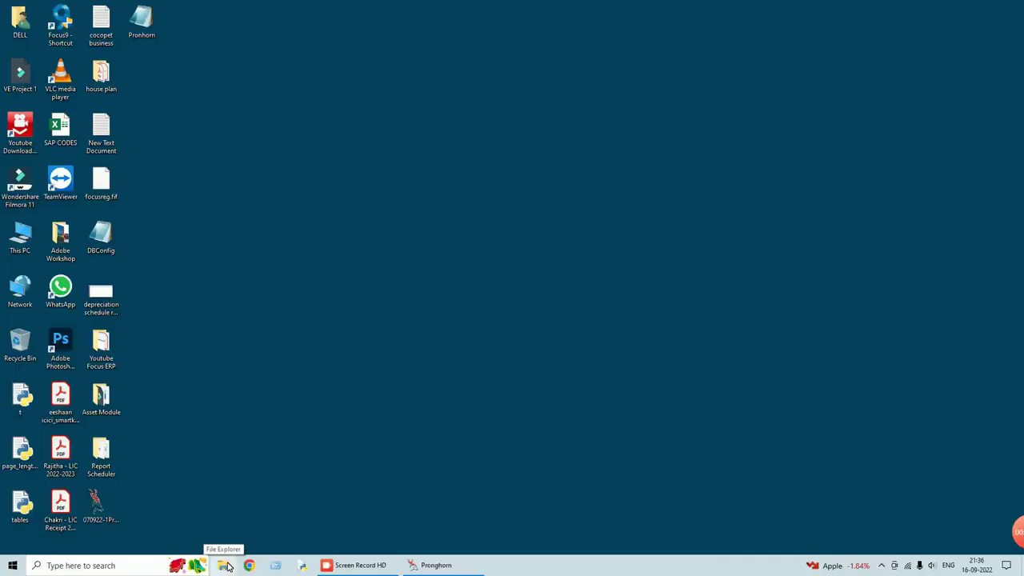
click(227, 565)
click(168, 156)
double_click(168, 156)
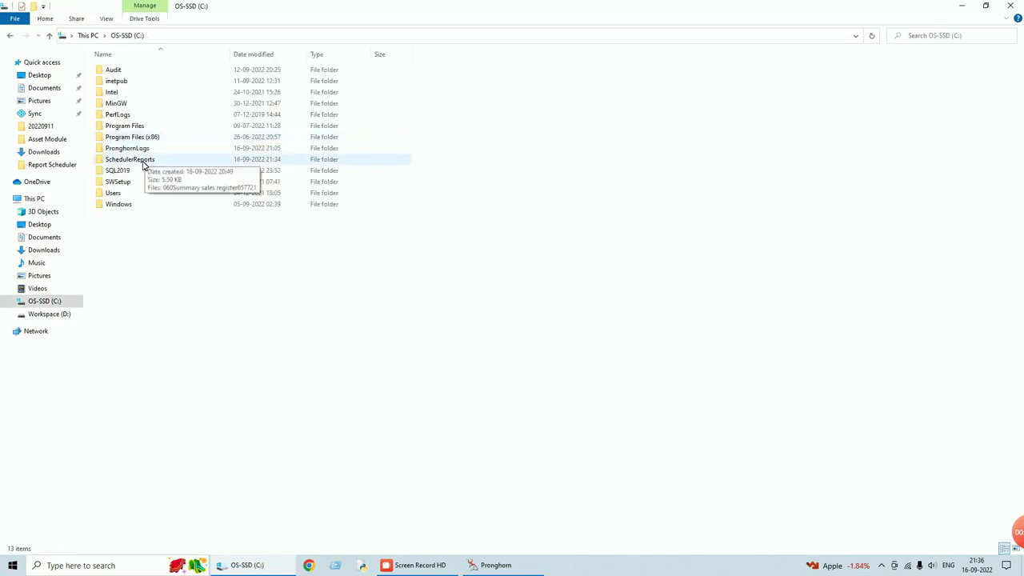
click(144, 163)
double_click(144, 164)
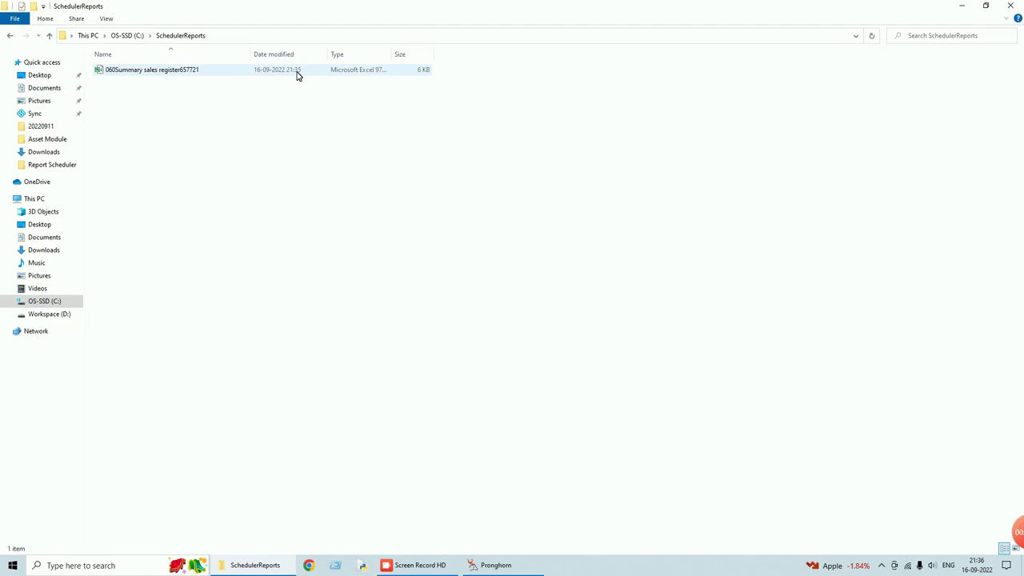
click(961, 7)
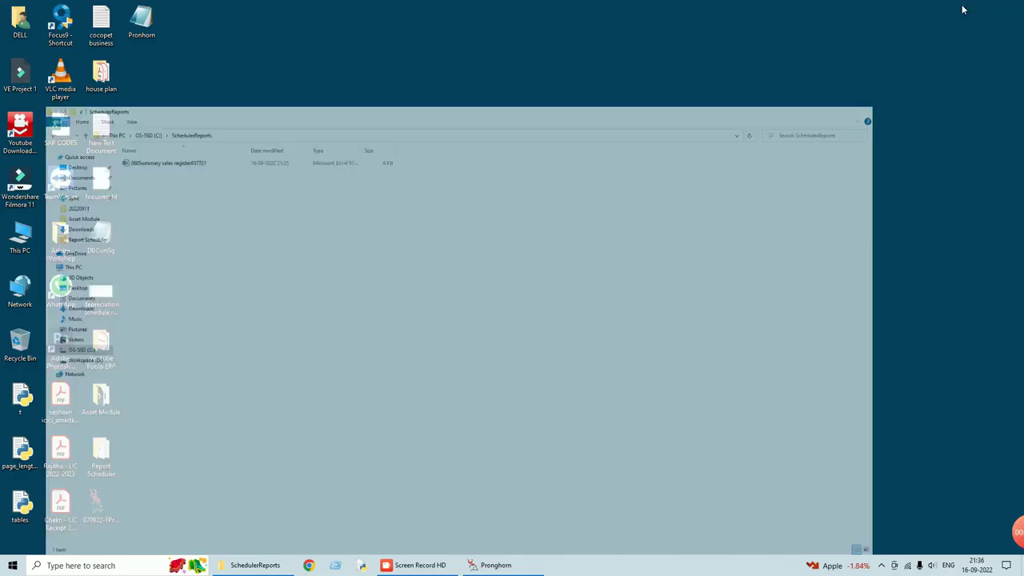
- Open the Focus 9 web app at localhost/focus8w# in Chrome, then bring back the SchedulerReports folder
click(309, 565)
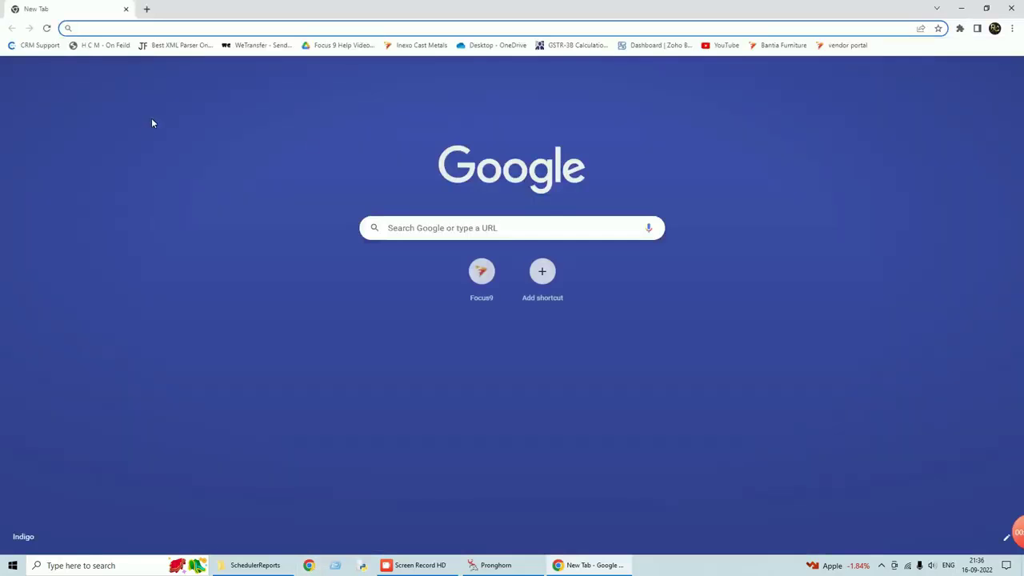
click(481, 271)
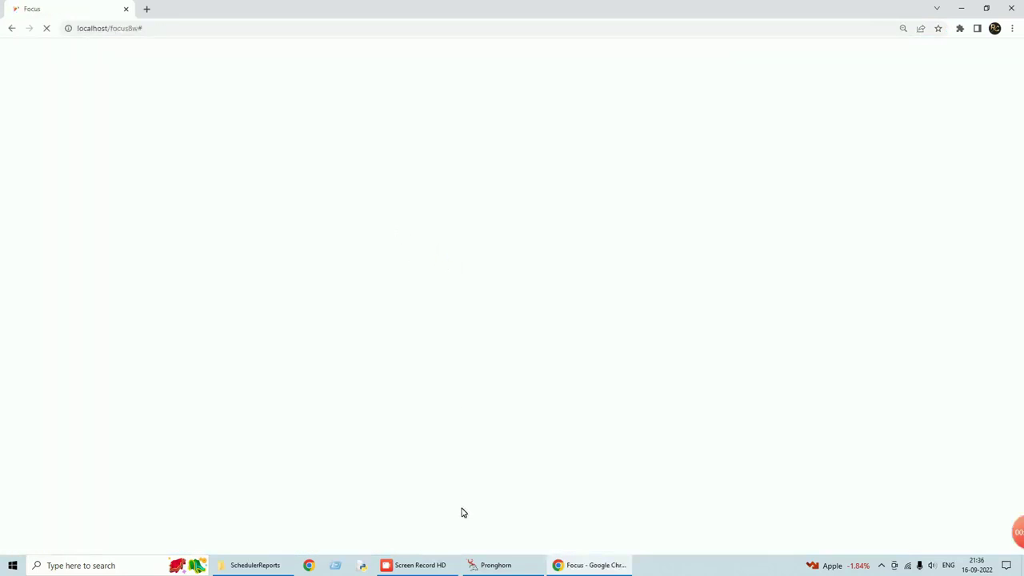
click(276, 567)
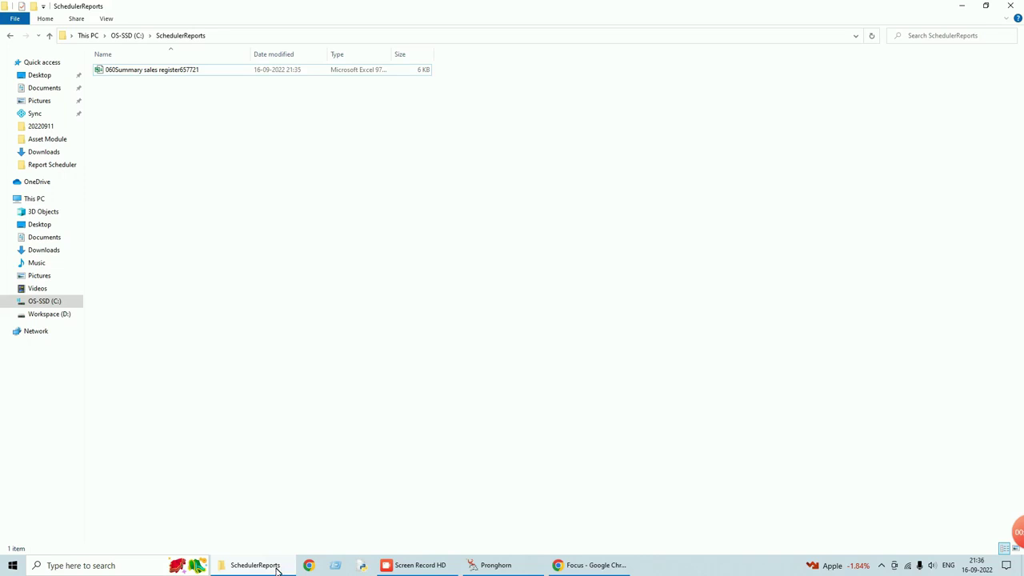
click(503, 565)
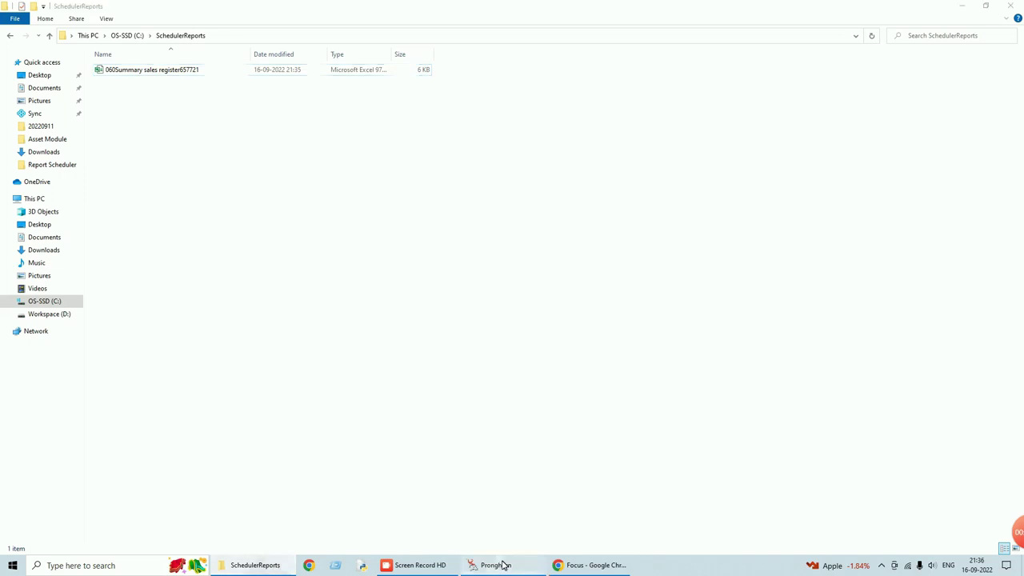
click(503, 565)
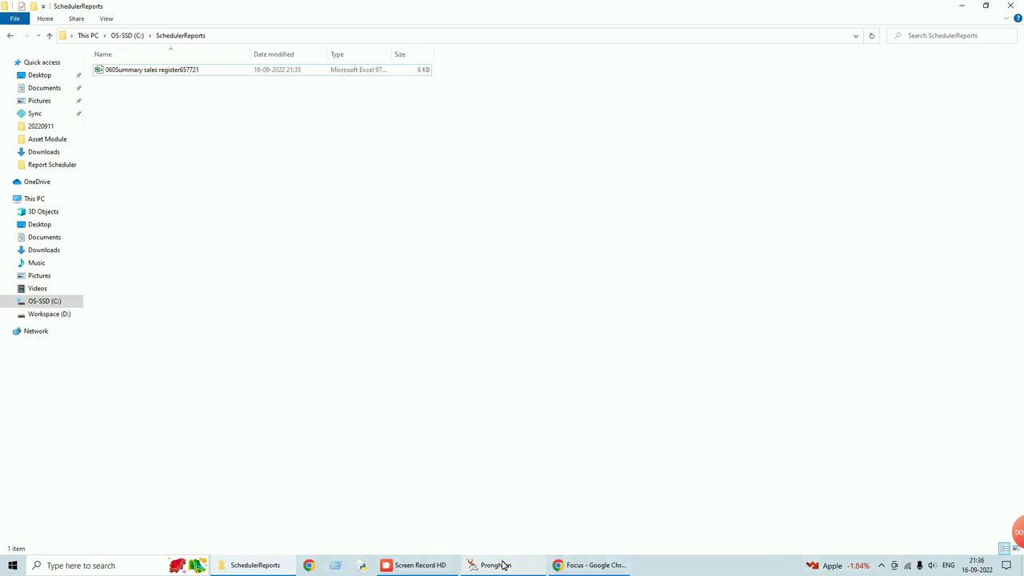
mouse_move(447, 566)
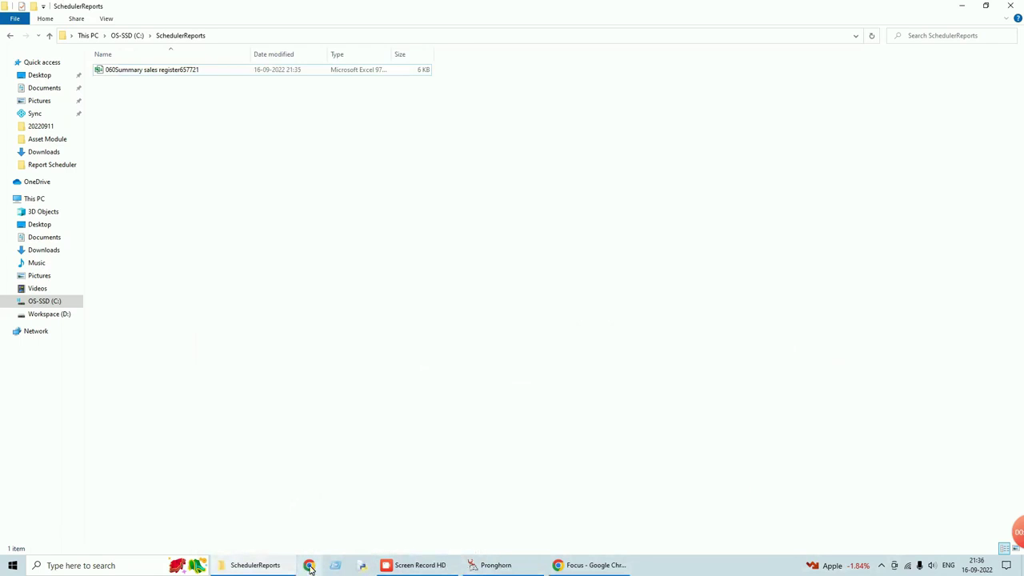
- Sign in to the Demo - Report Scheduler [060] company and return to the SchedulerReports folder
click(577, 564)
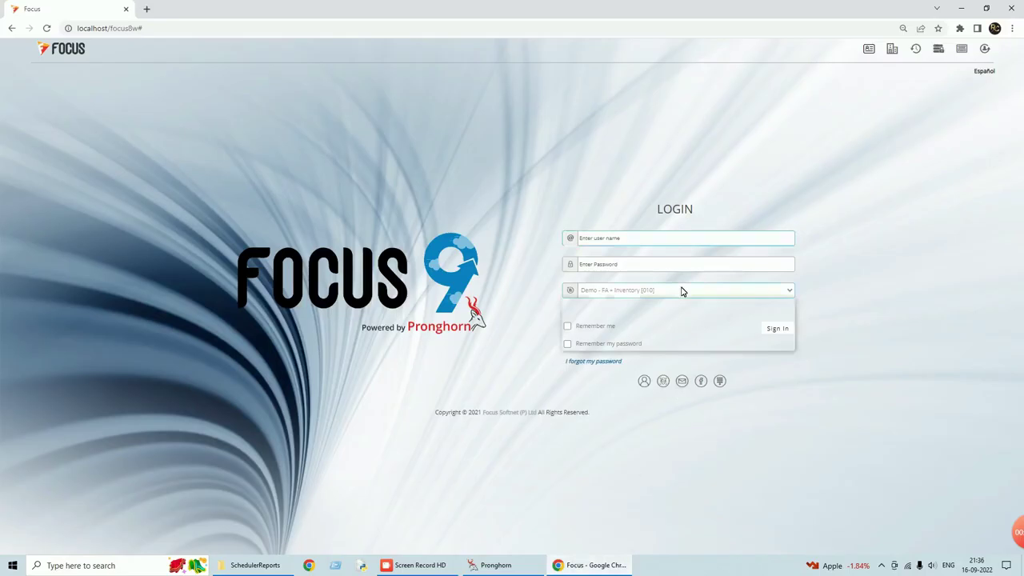
click(626, 345)
click(773, 328)
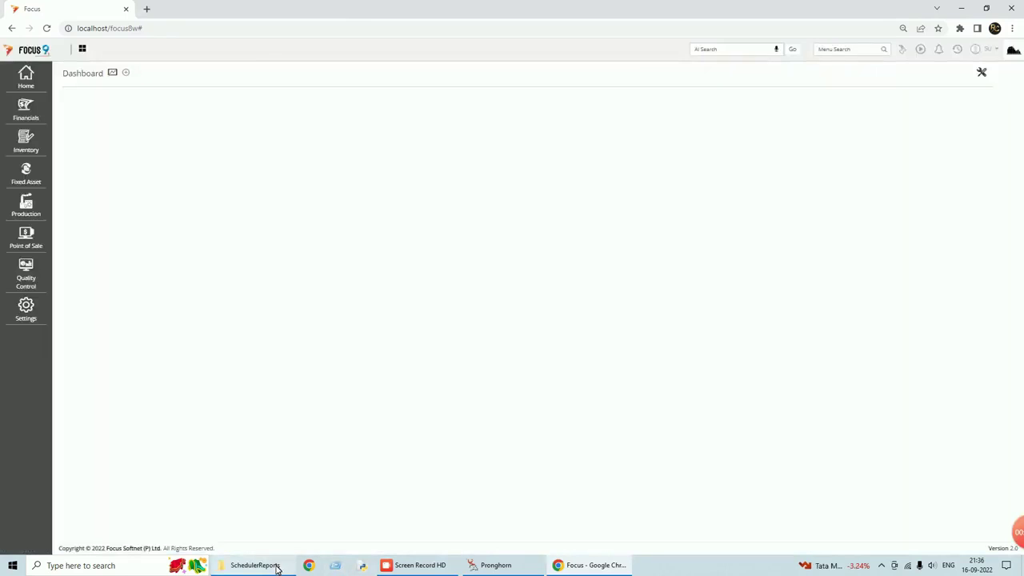
click(279, 566)
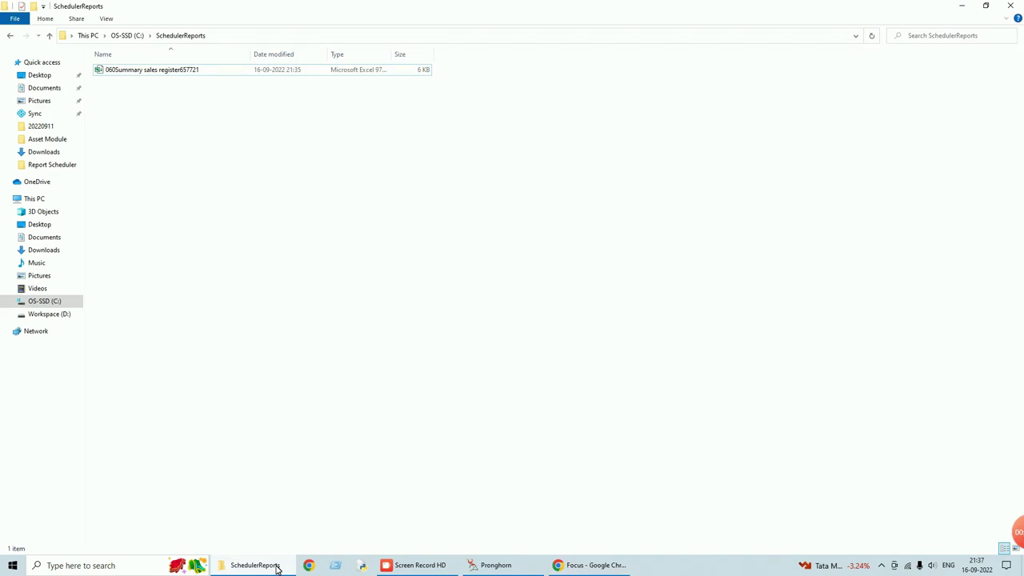
mouse_move(582, 566)
click(582, 566)
click(582, 566)
click(581, 565)
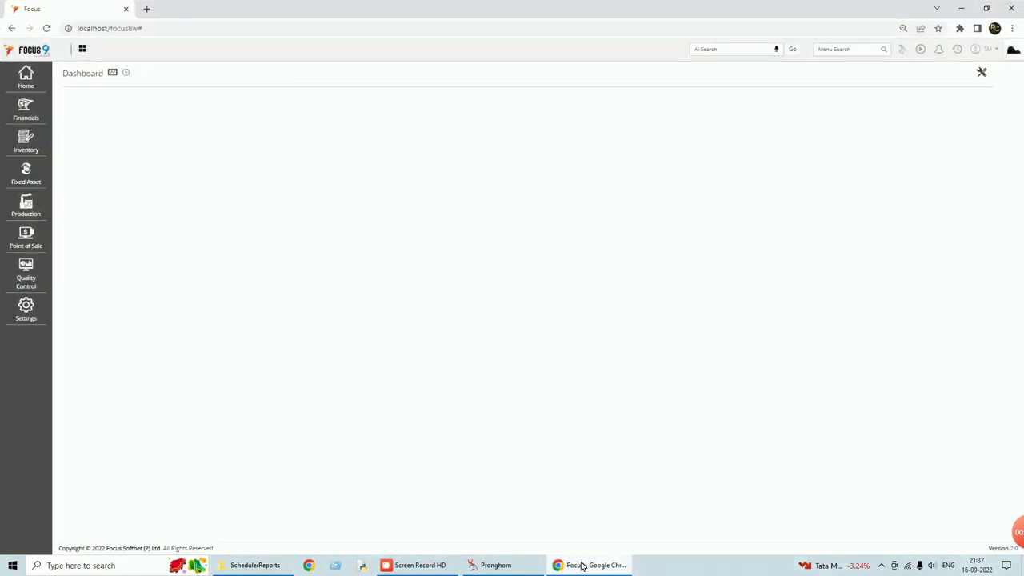
click(255, 565)
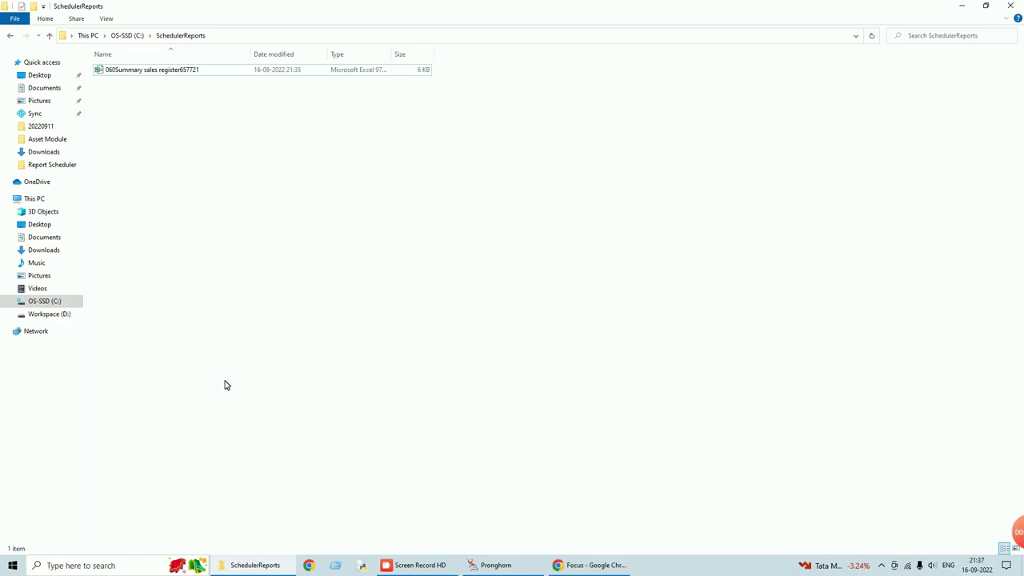
- Open the exported Summary sales register in Excel, maximise it for review, and close it
double_click(143, 73)
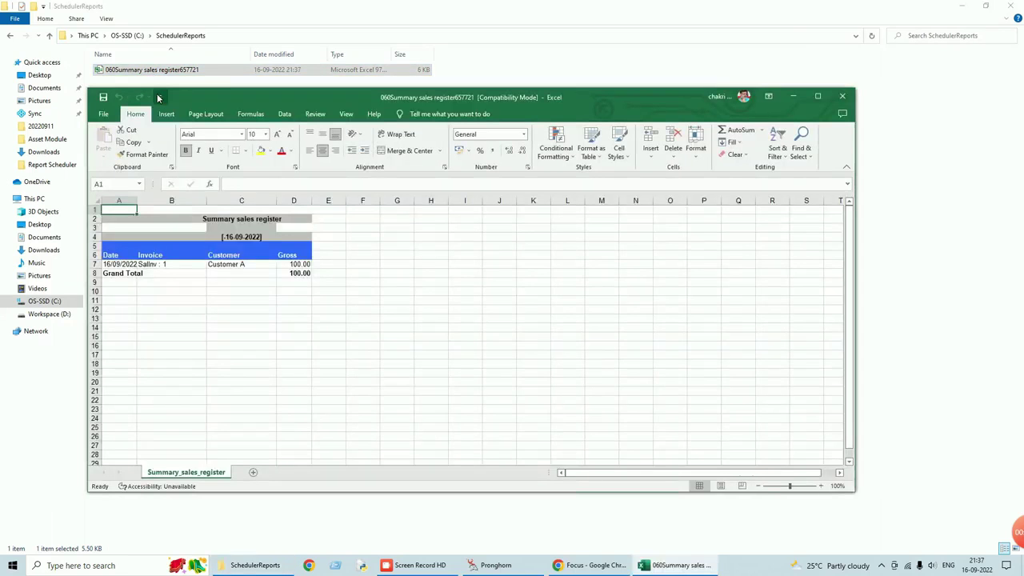
click(818, 96)
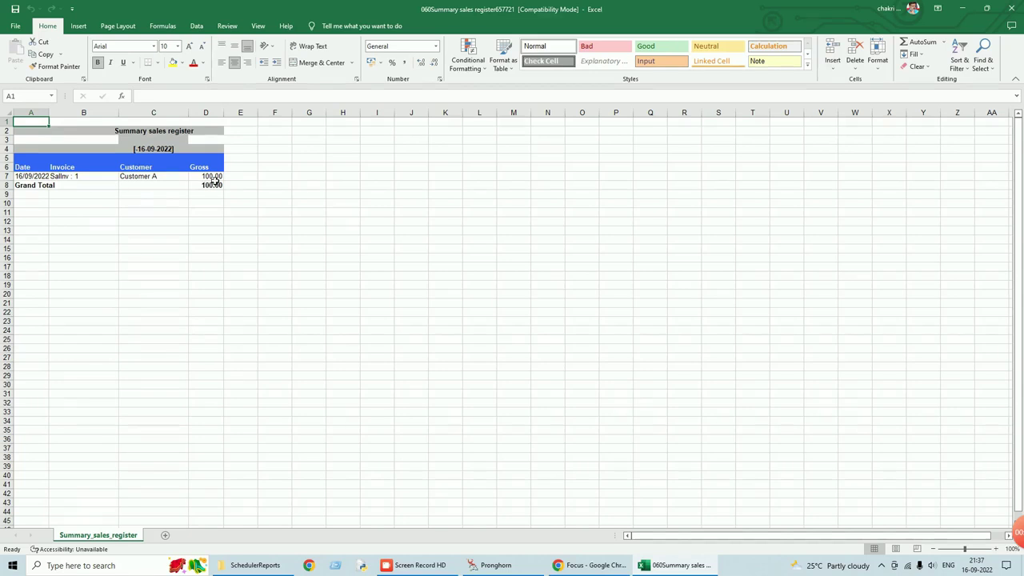
click(1011, 15)
- Refresh SchedulerReports to reveal the second export, 060Summary sales register108635, then close Explorer
right_click(393, 129)
click(422, 170)
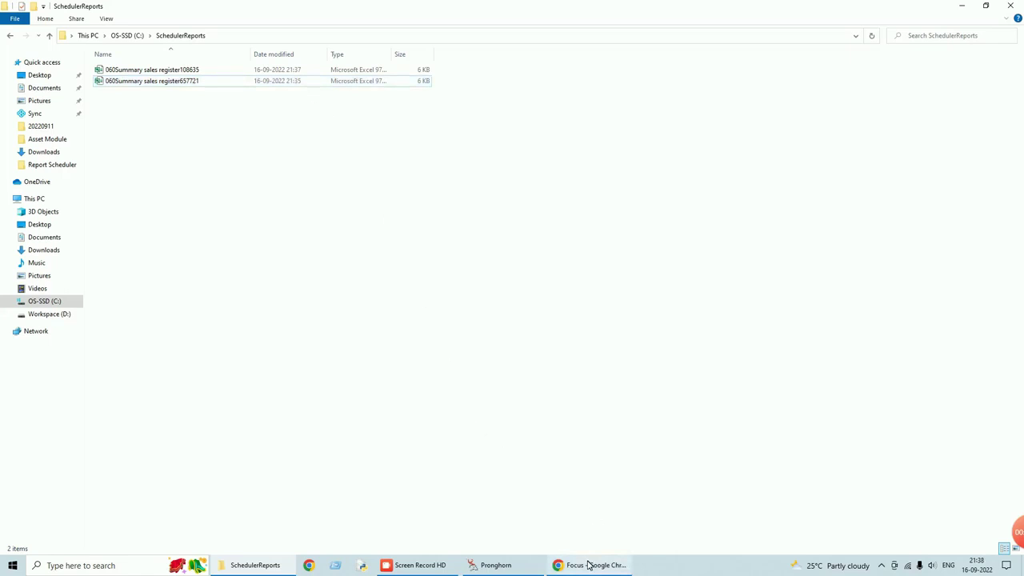
mouse_move(590, 566)
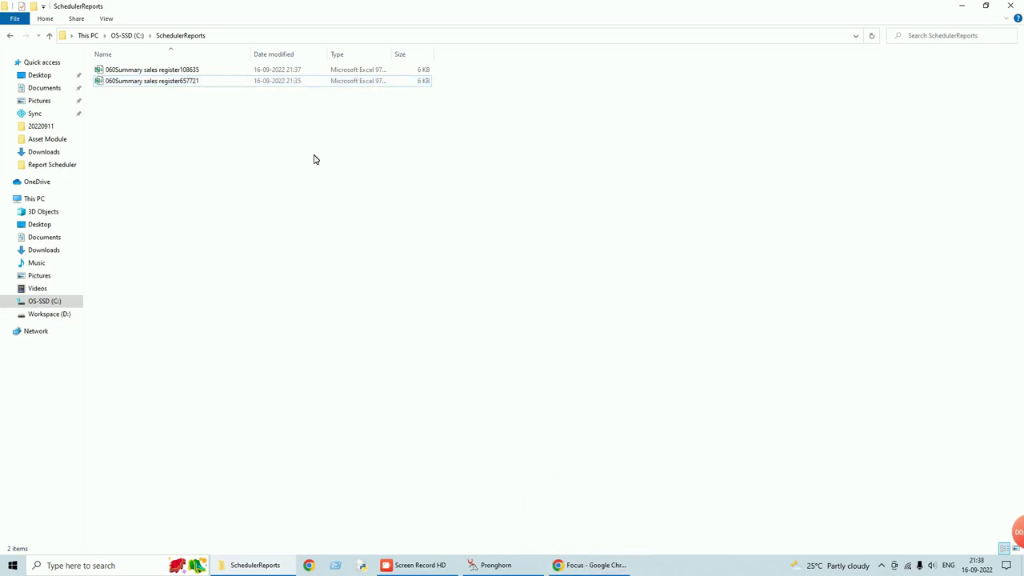
click(1010, 5)
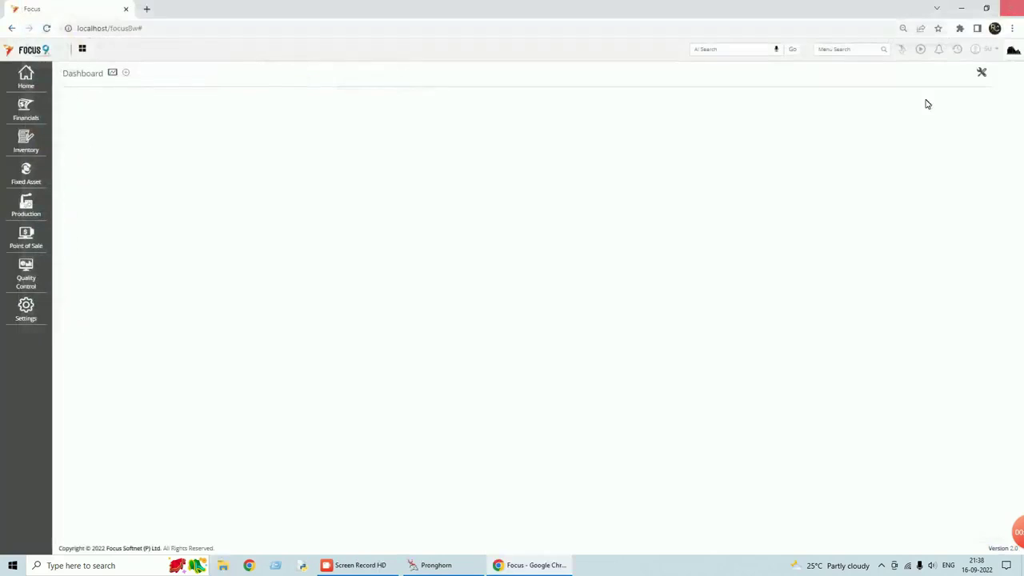
- On the Schedule Report page, view the Summary sales register schedule, cancel, and remove it
click(959, 50)
click(906, 68)
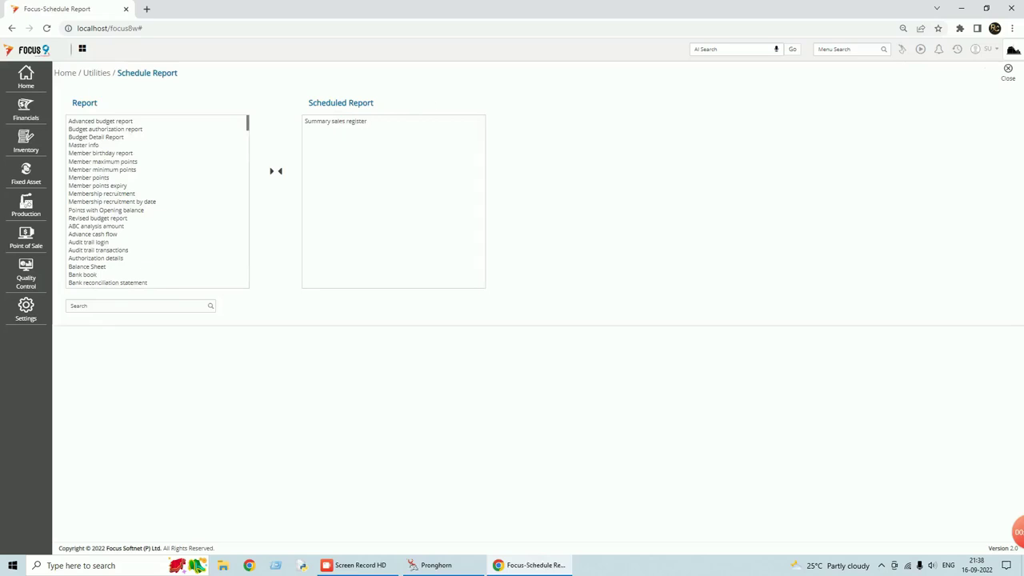
double_click(337, 122)
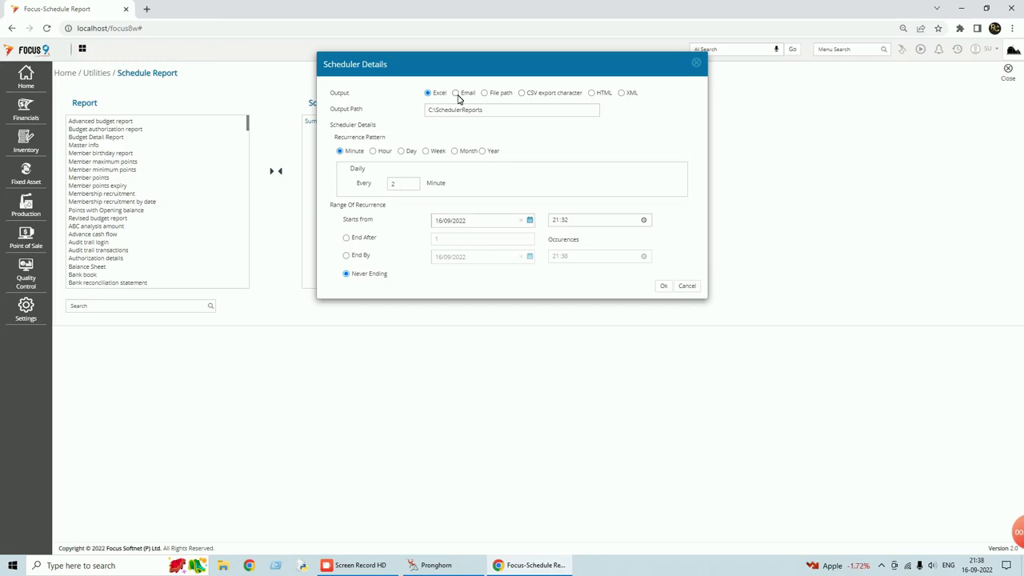
click(698, 289)
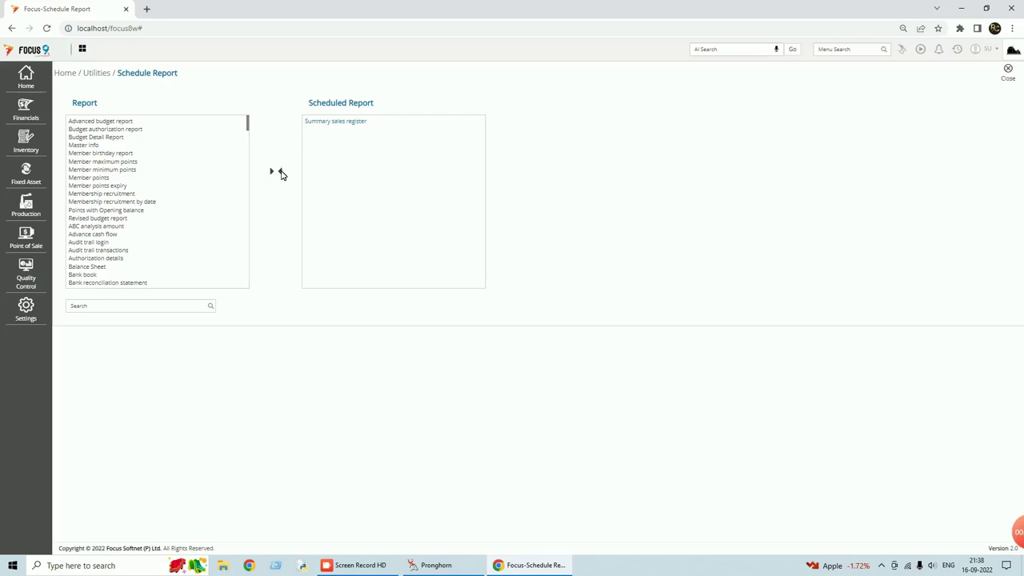
click(281, 172)
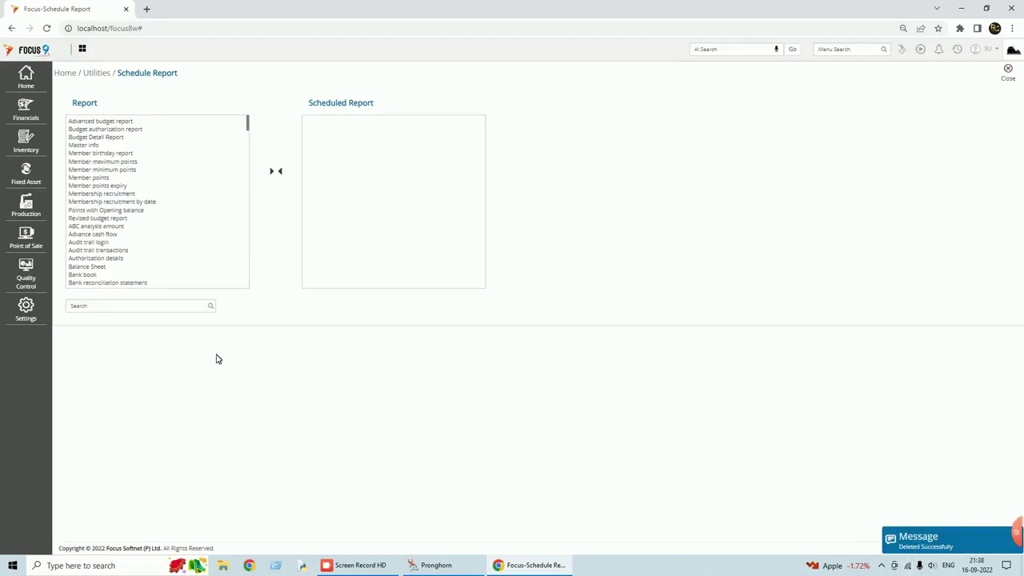
- Search 'sale' and add Summary sales register to the scheduled reports
click(120, 309)
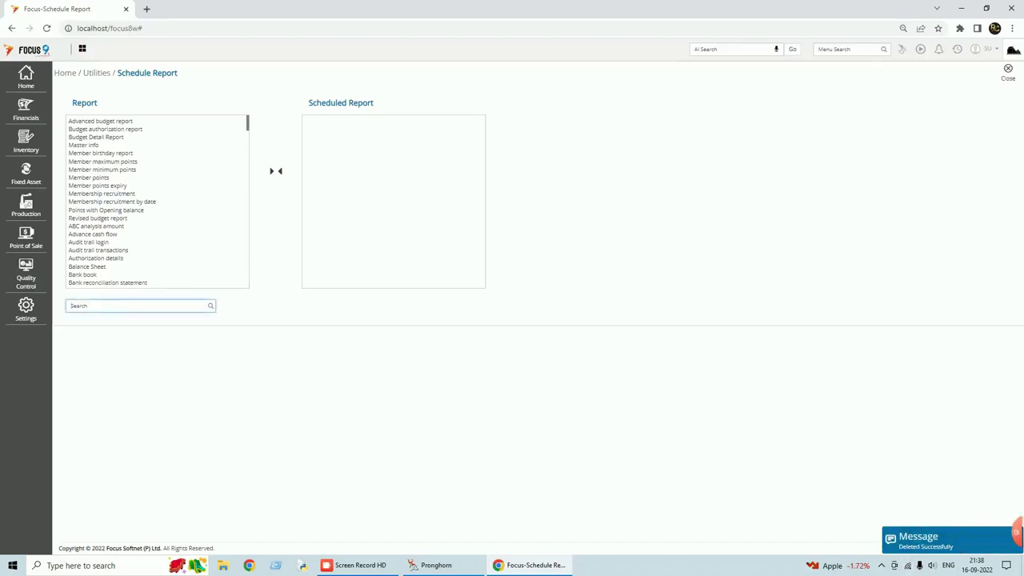
text(sale)
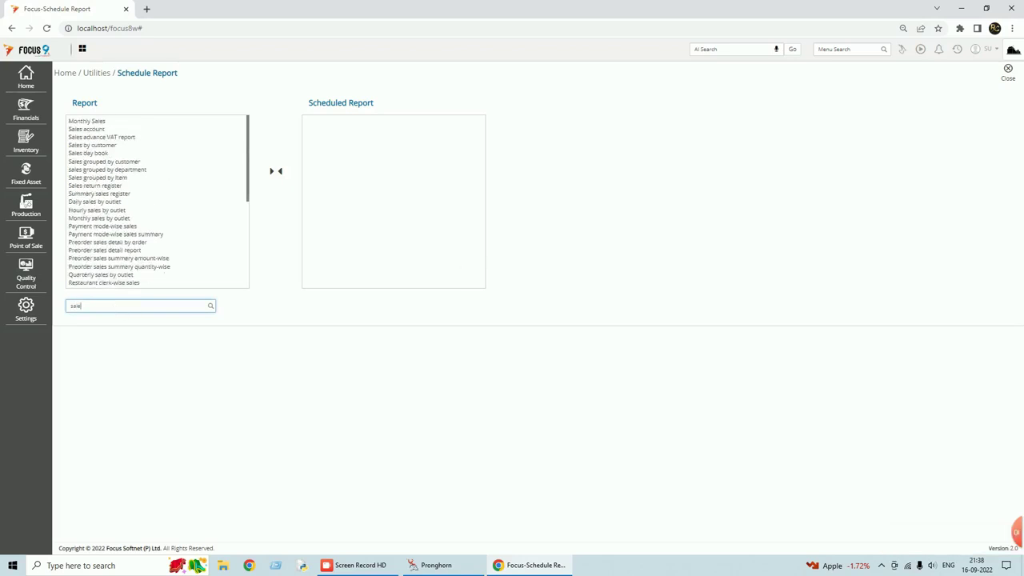
click(99, 193)
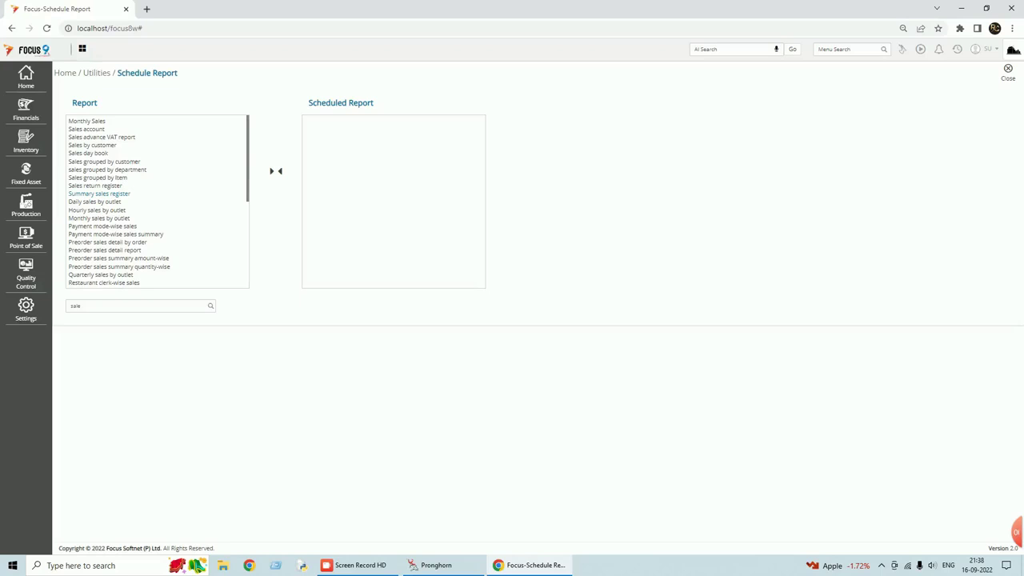
click(272, 173)
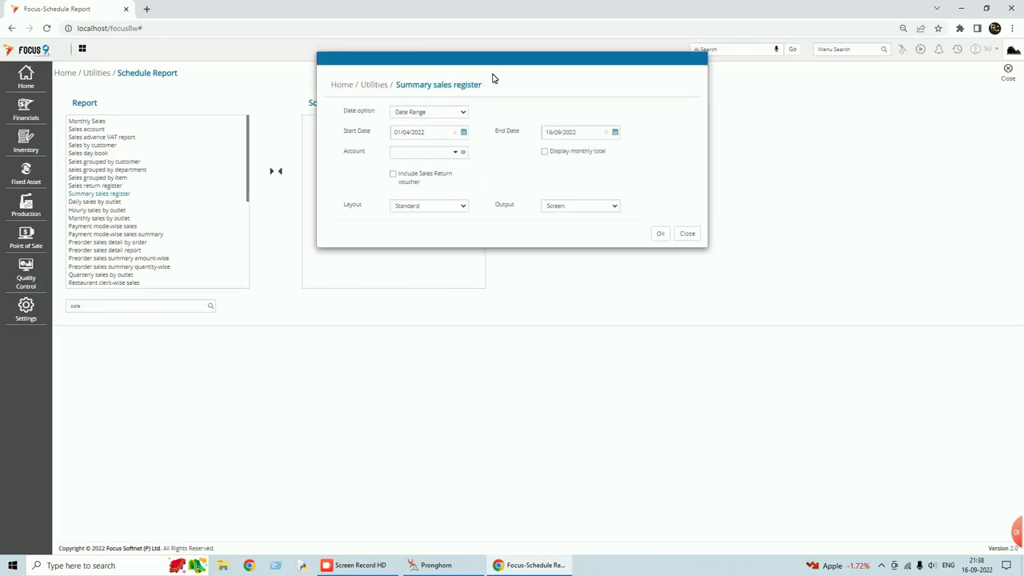
- Set its Date option to As on date and Account to SALES, and confirm
click(464, 112)
click(446, 132)
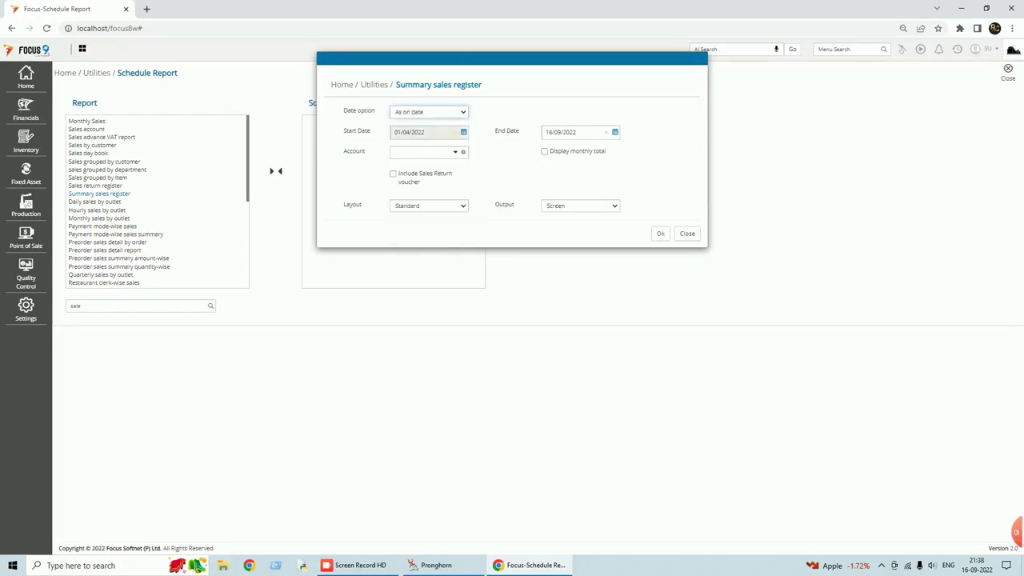
click(460, 153)
text(sal)
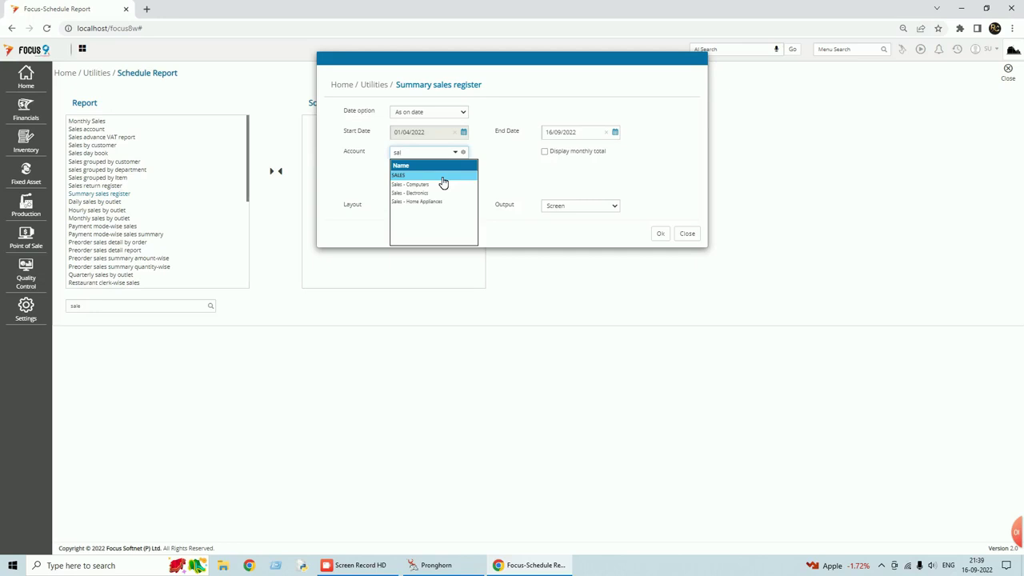
click(443, 183)
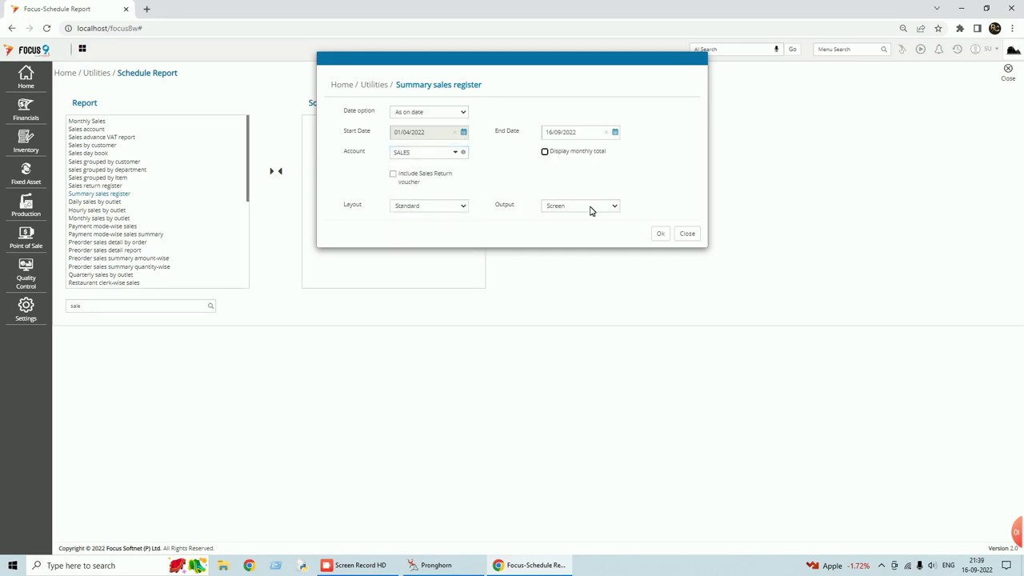
click(661, 234)
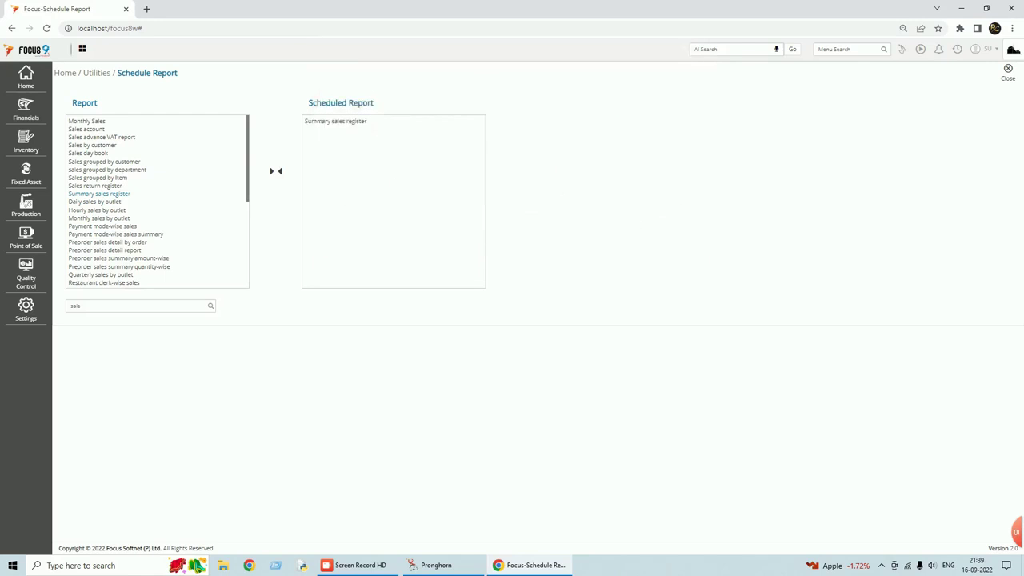
- Switch the Summary sales register schedule to Email output and enter the recipient's email address
double_click(320, 122)
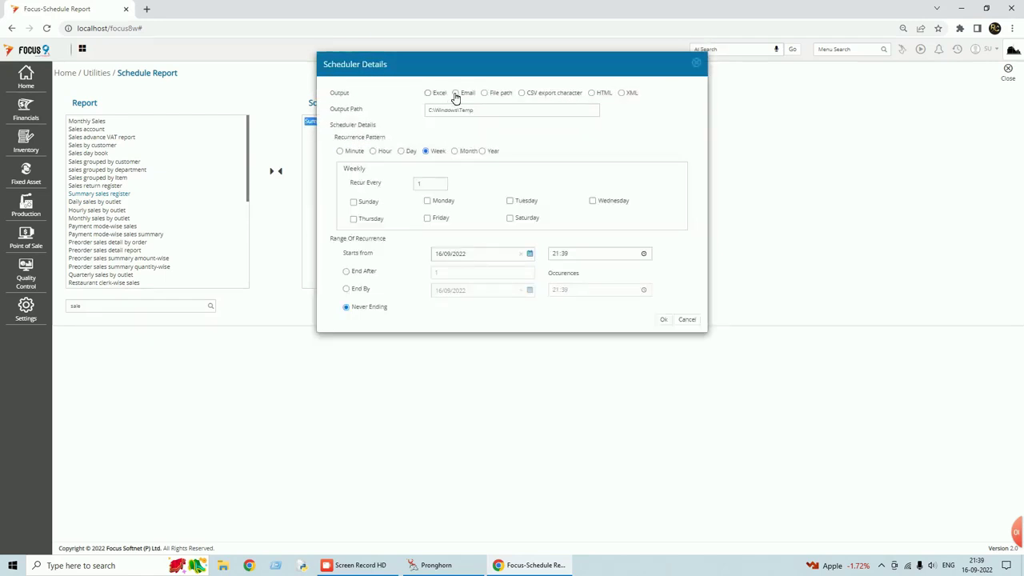
click(456, 93)
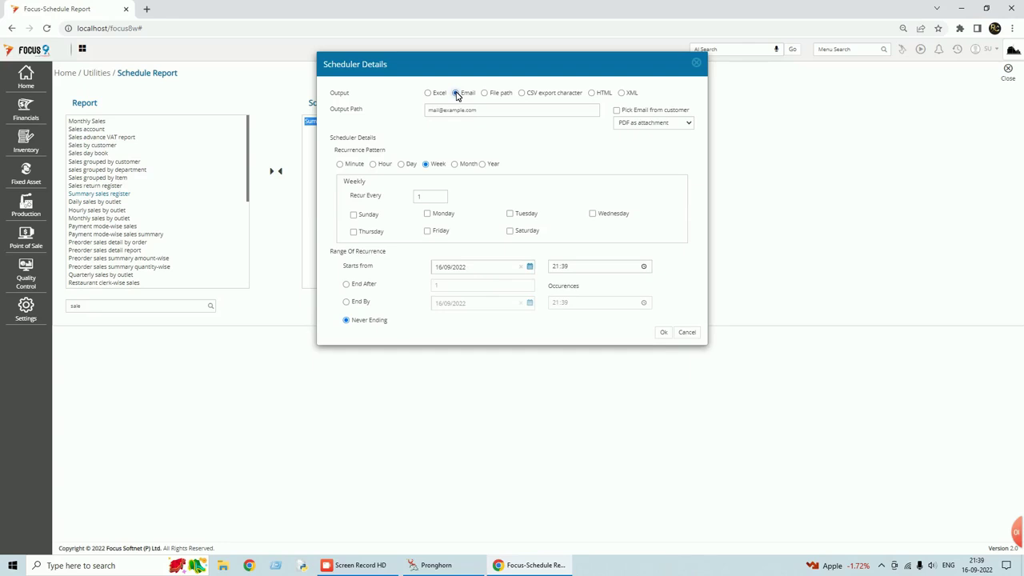
click(479, 111)
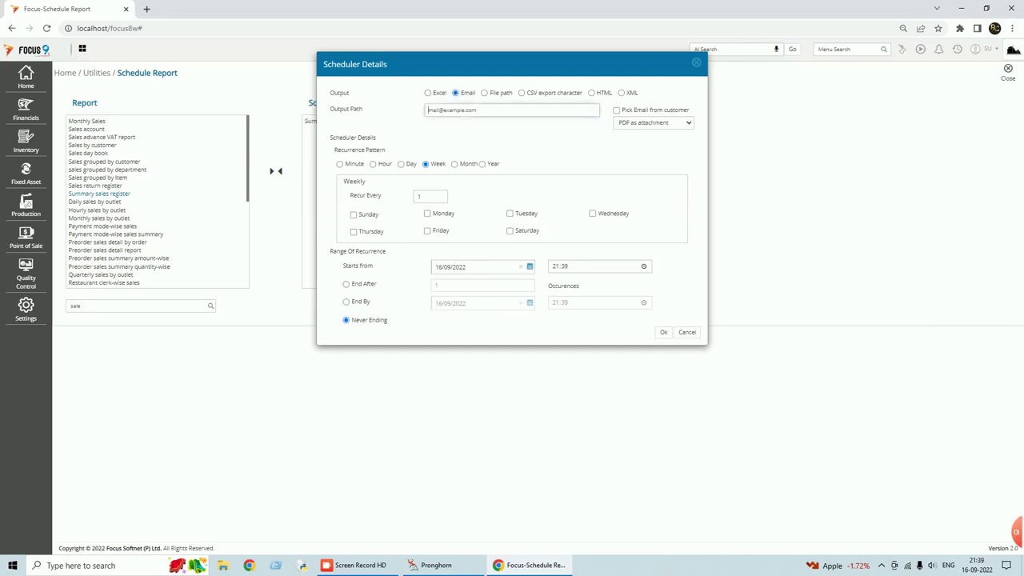
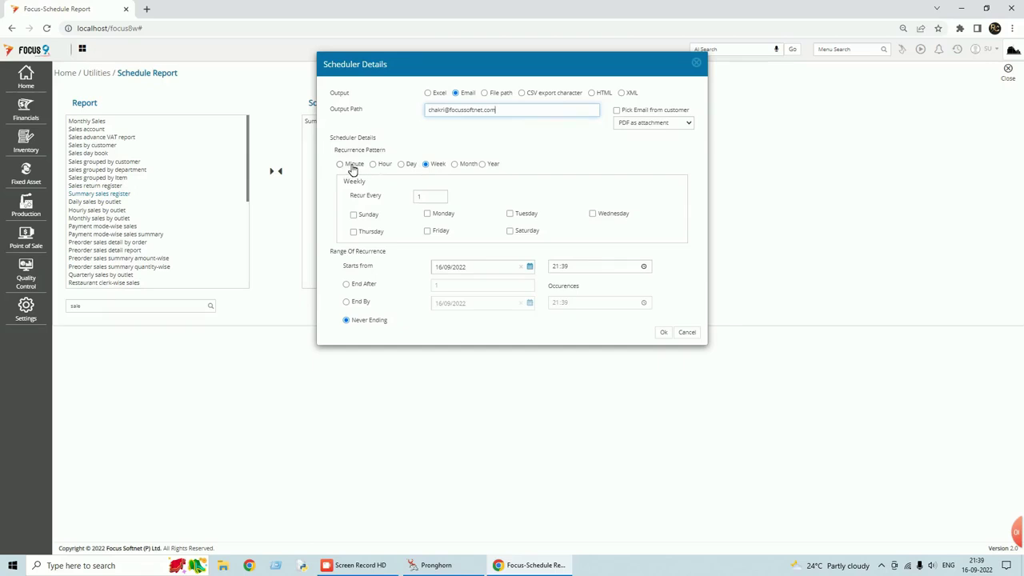
- Make the schedule repeat every 5 minutes, save it, and close the Schedule Report page
click(340, 164)
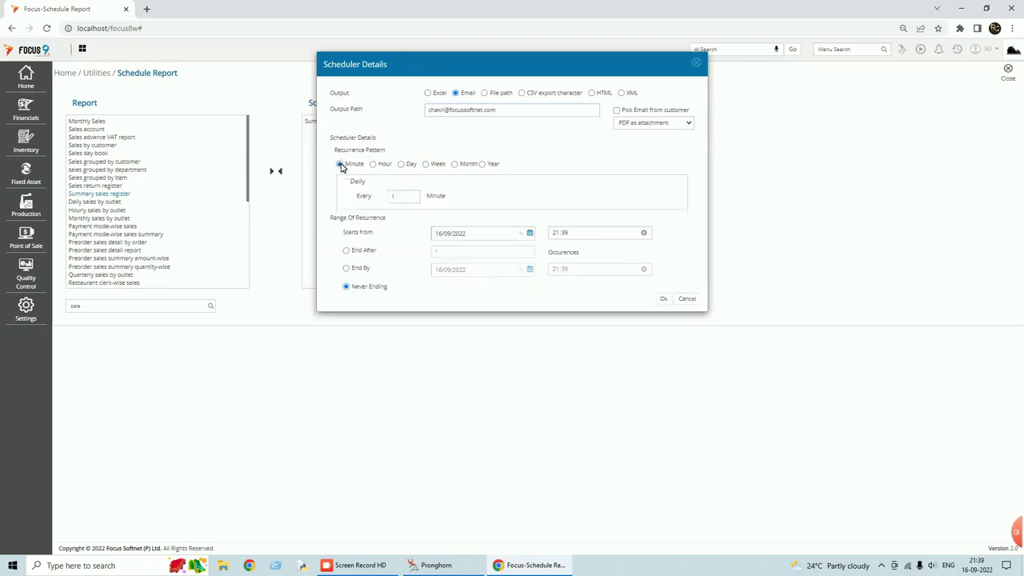
click(394, 196)
key(BackSpace)
text(5)
click(664, 302)
click(1009, 69)
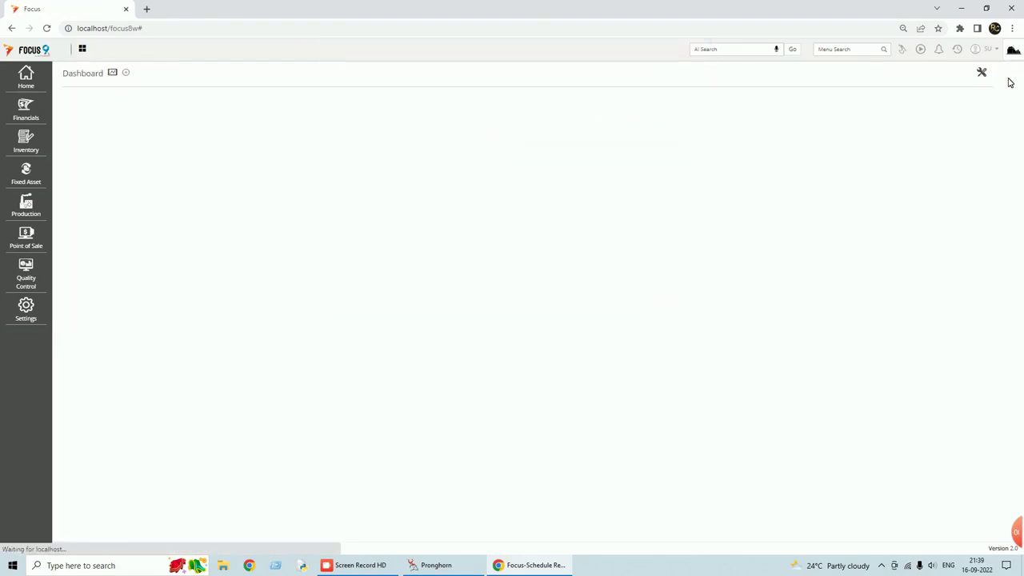
- Show Mail Settings in Configure Transactions: SMTP server mail.example.com, port 0, Binary authentication
click(29, 314)
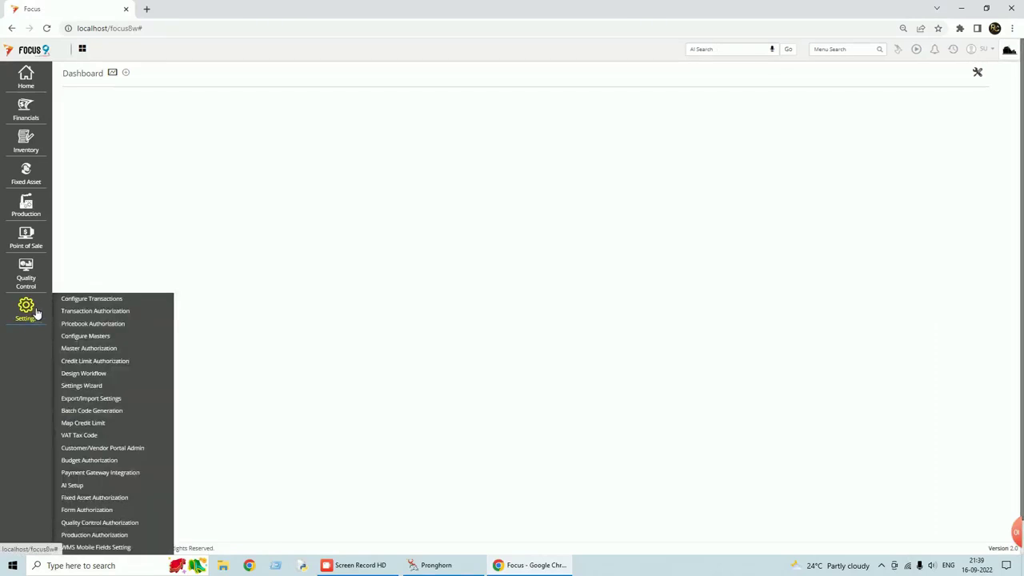
click(99, 300)
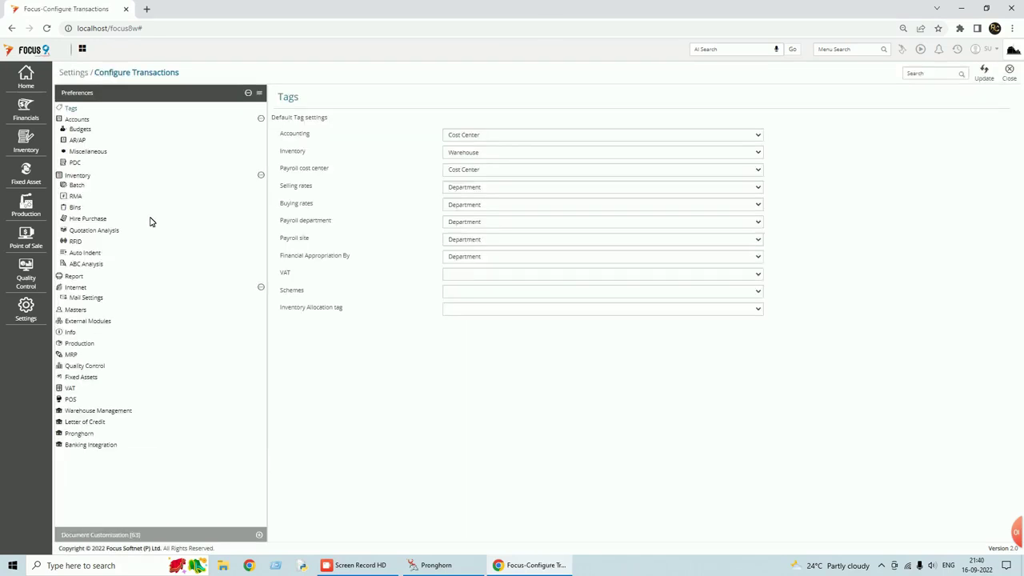
click(85, 298)
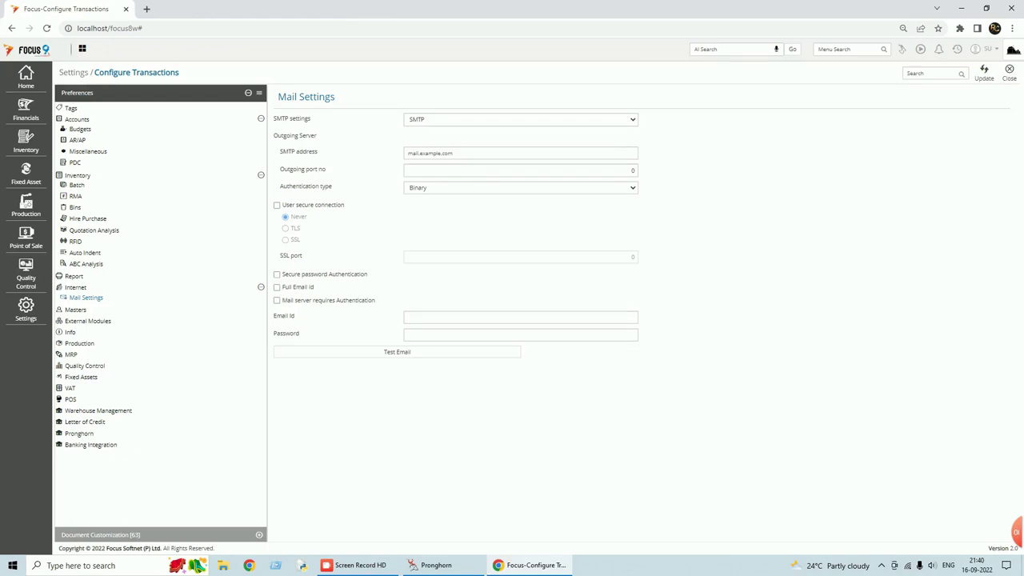
- Send a test email, close Configure Transactions, and log out of Focus 9
click(403, 360)
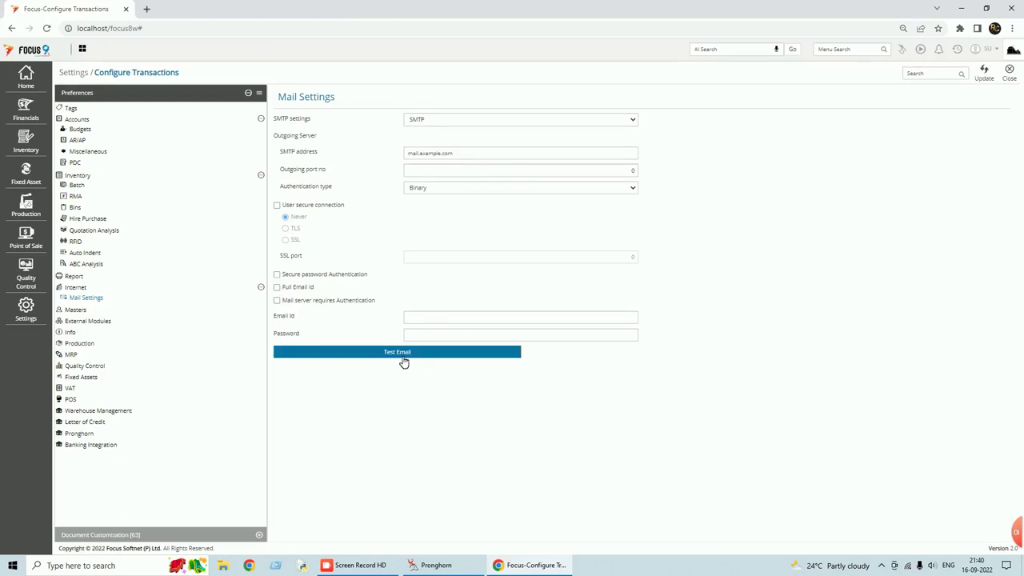
click(403, 361)
click(1009, 76)
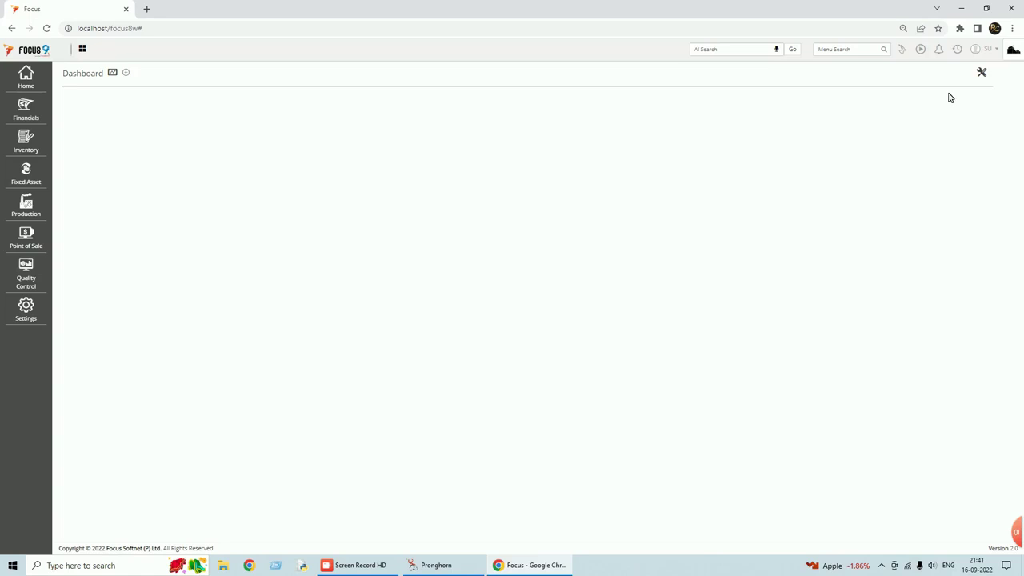
click(1000, 52)
click(940, 96)
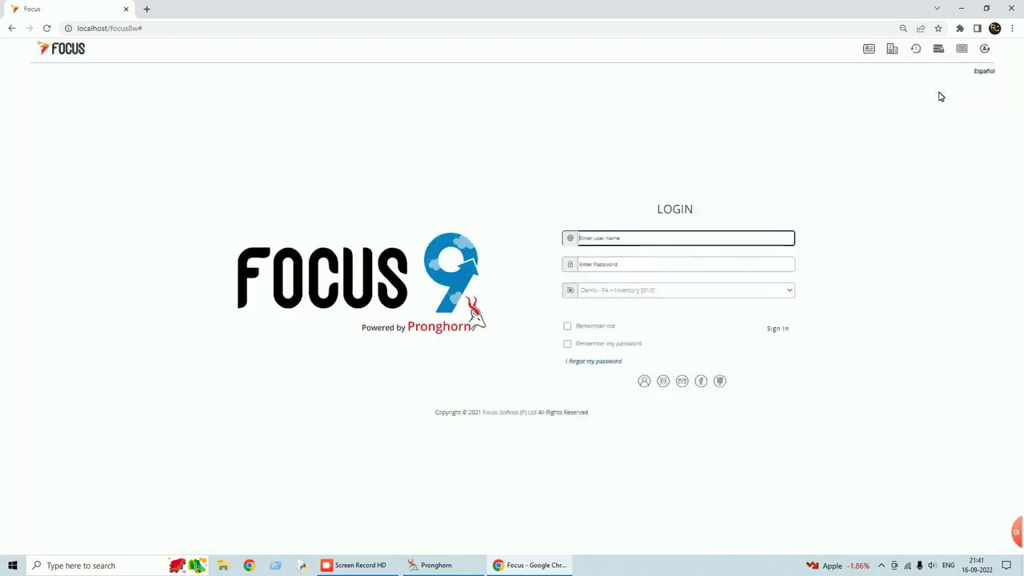